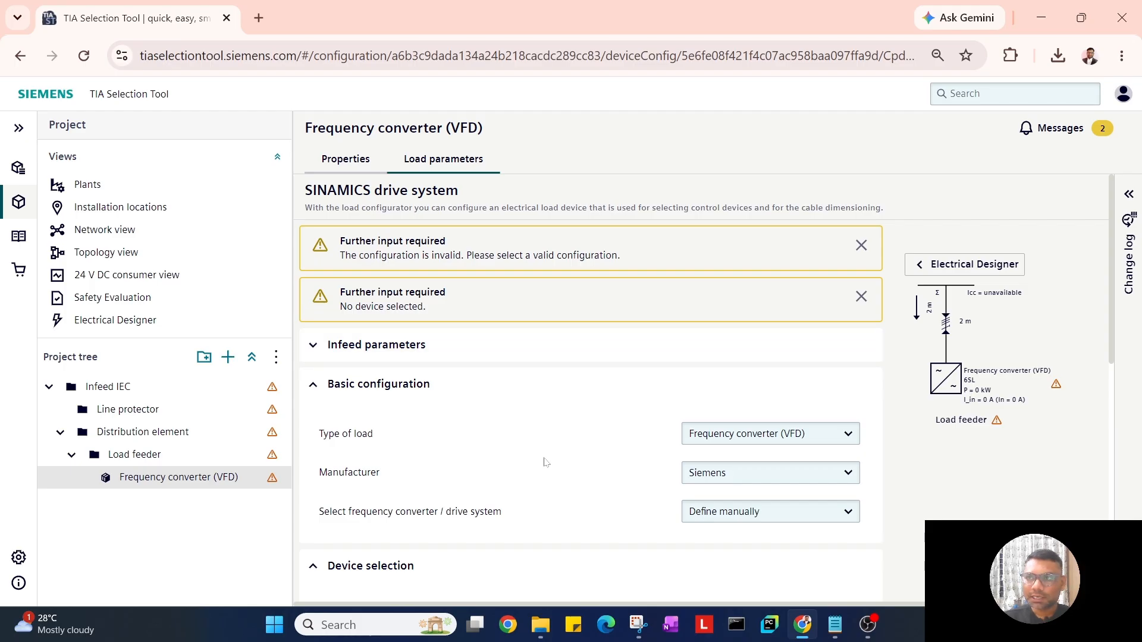
# Set the manufacturer of the frequency converter (VFD) load to Other in the basic configuration.
pyautogui.scroll(-1, 575, 455)
pyautogui.click(743, 384)
pyautogui.click(719, 462)
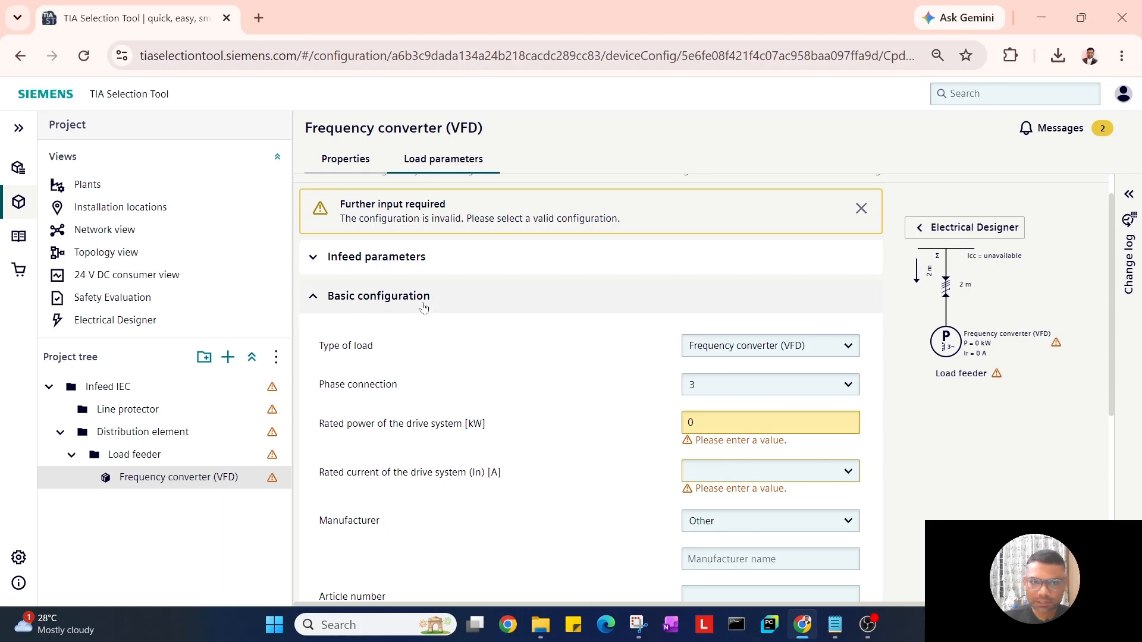
# Examine the electrical load parameters, including the available load types and phase connection options.
pyautogui.scroll(-5, 478, 356)
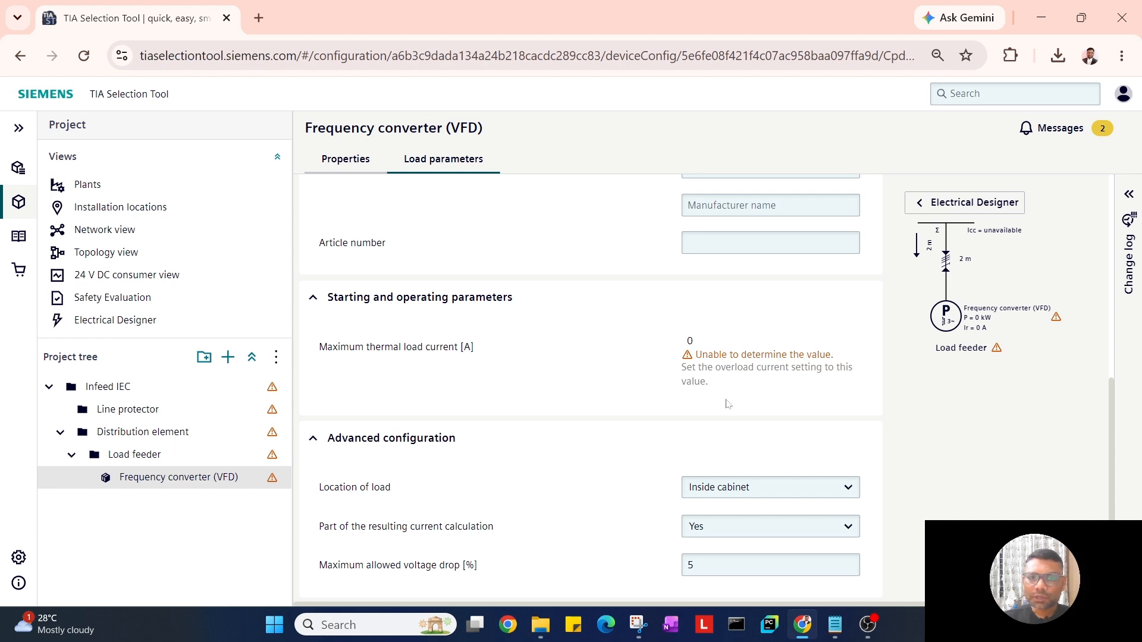
pyautogui.scroll(6, 555, 405)
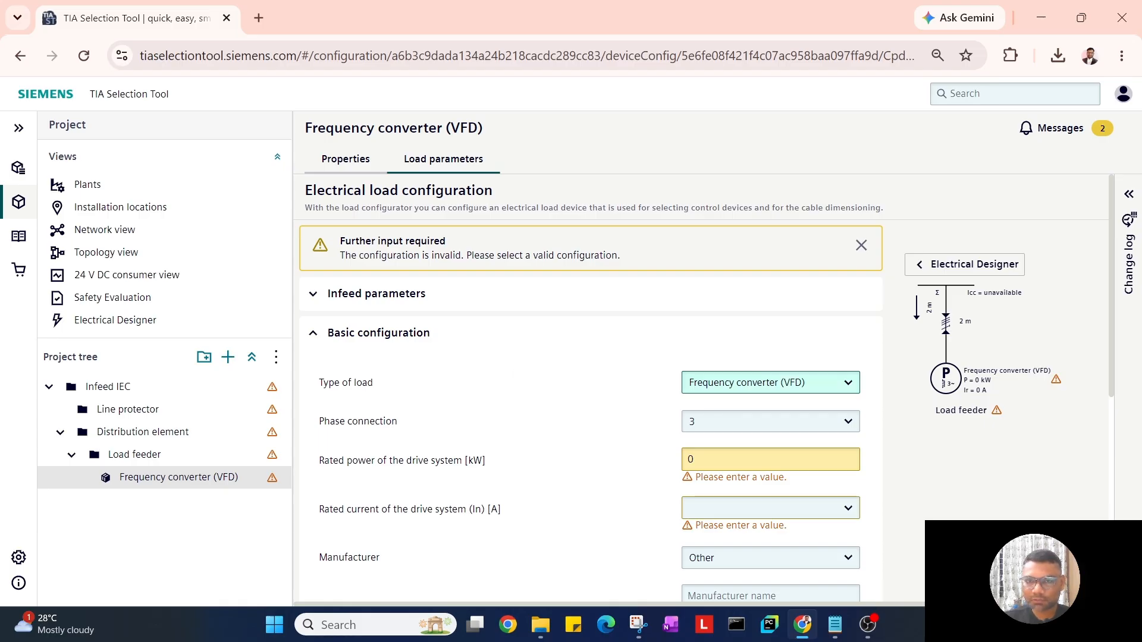
pyautogui.click(805, 383)
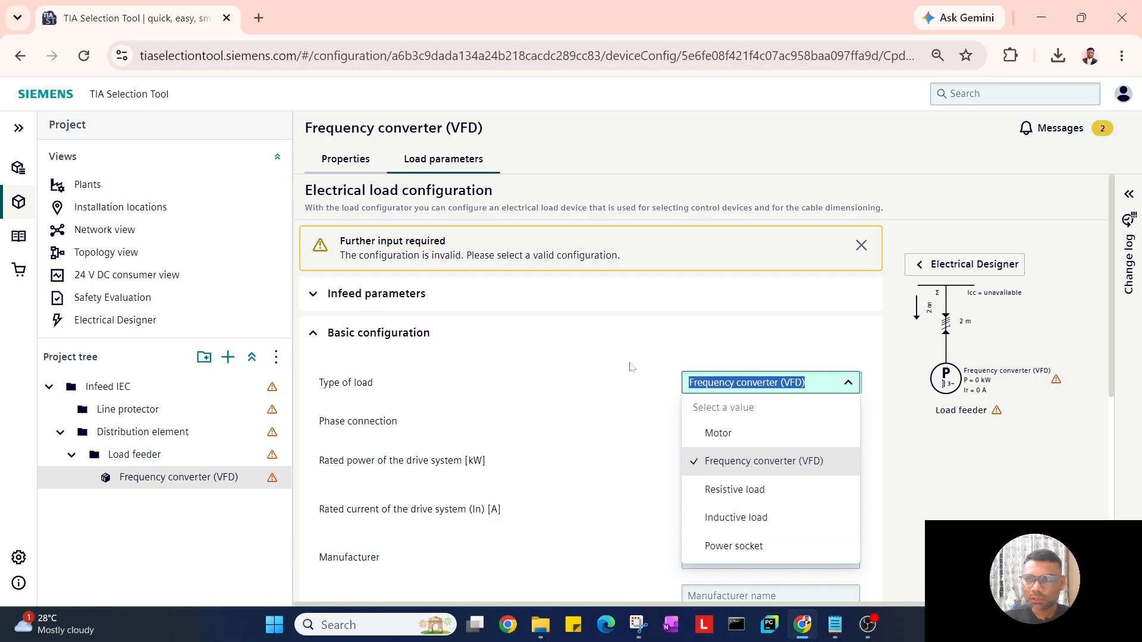
pyautogui.click(584, 390)
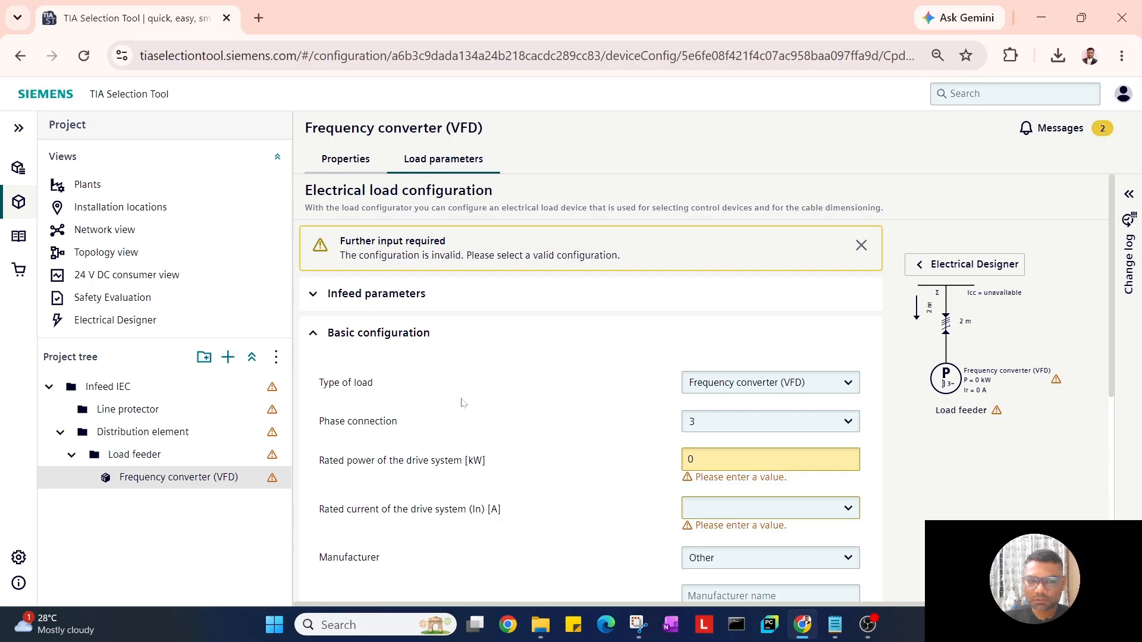
pyautogui.scroll(-2, 550, 414)
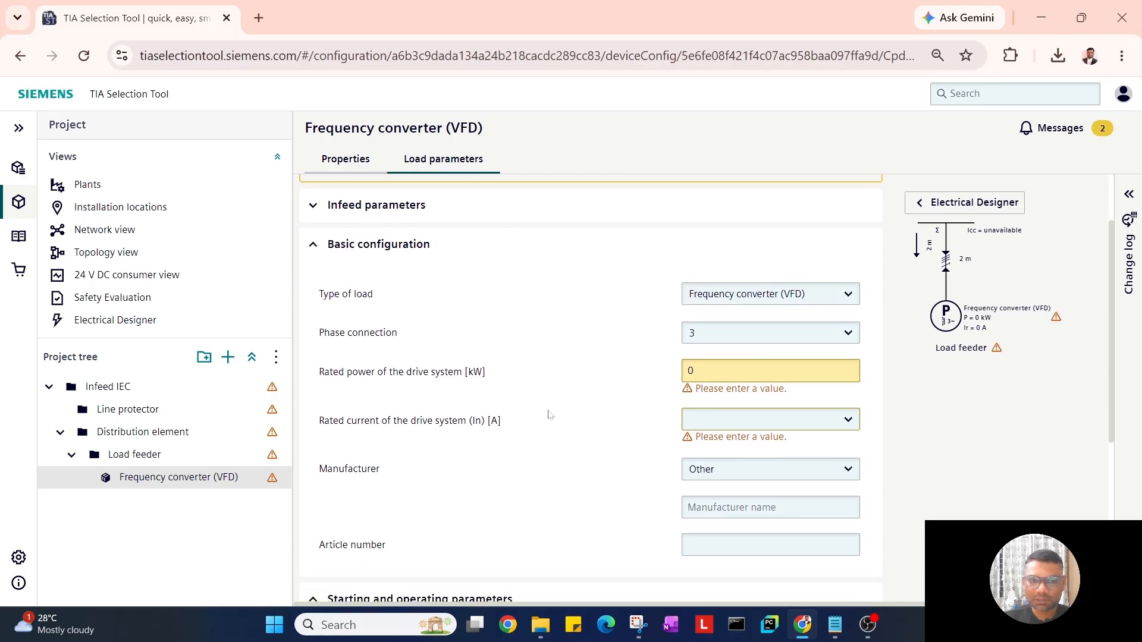
pyautogui.click(847, 333)
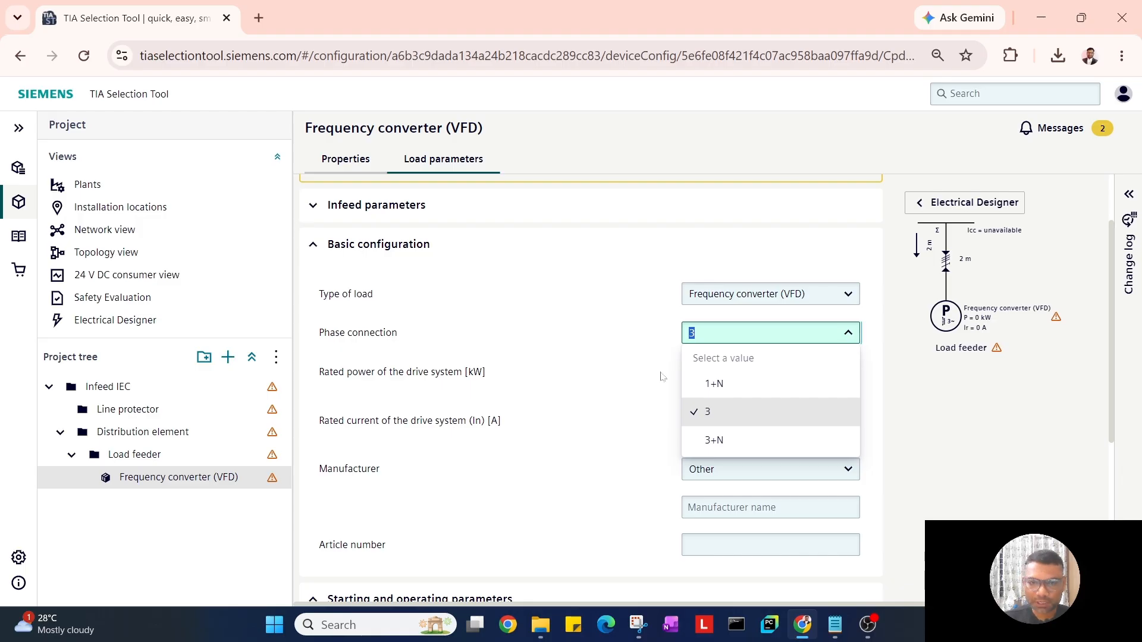
pyautogui.click(640, 360)
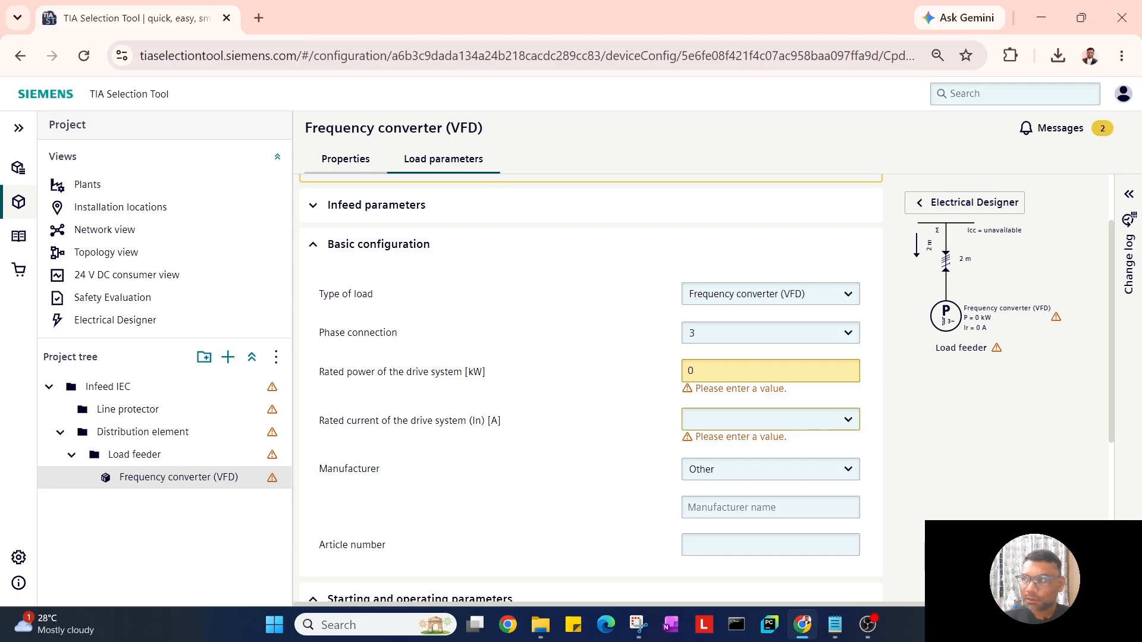
# Set the drive system's rated power to 5 kW and its rated current to 9 A.
pyautogui.doubleClick(743, 371)
pyautogui.write('5')
pyautogui.click(588, 378)
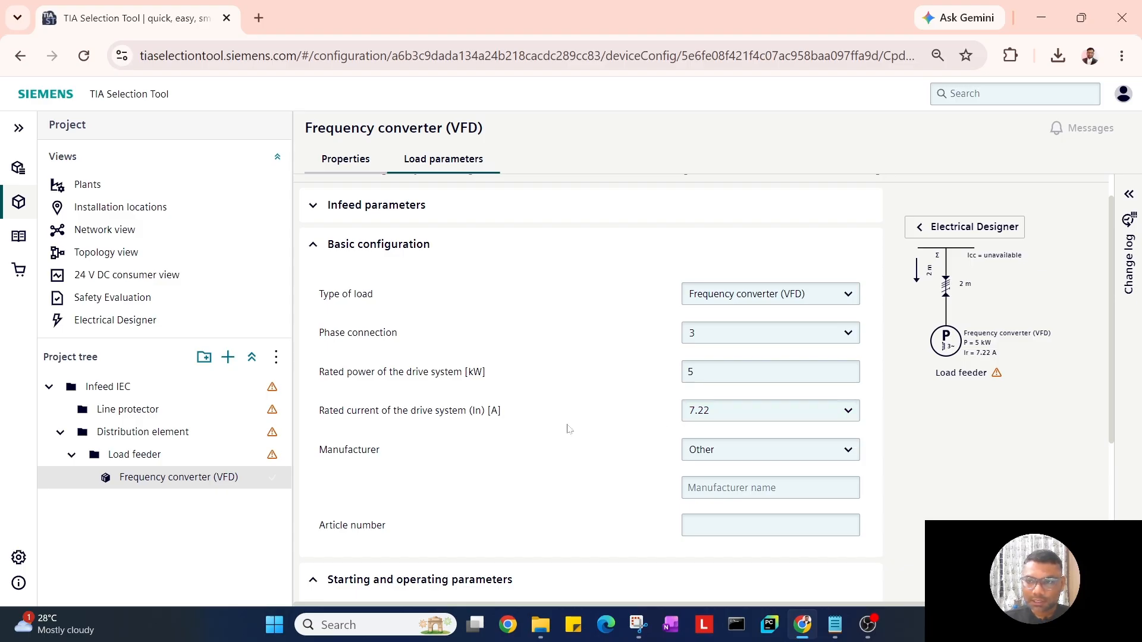
pyautogui.click(729, 417)
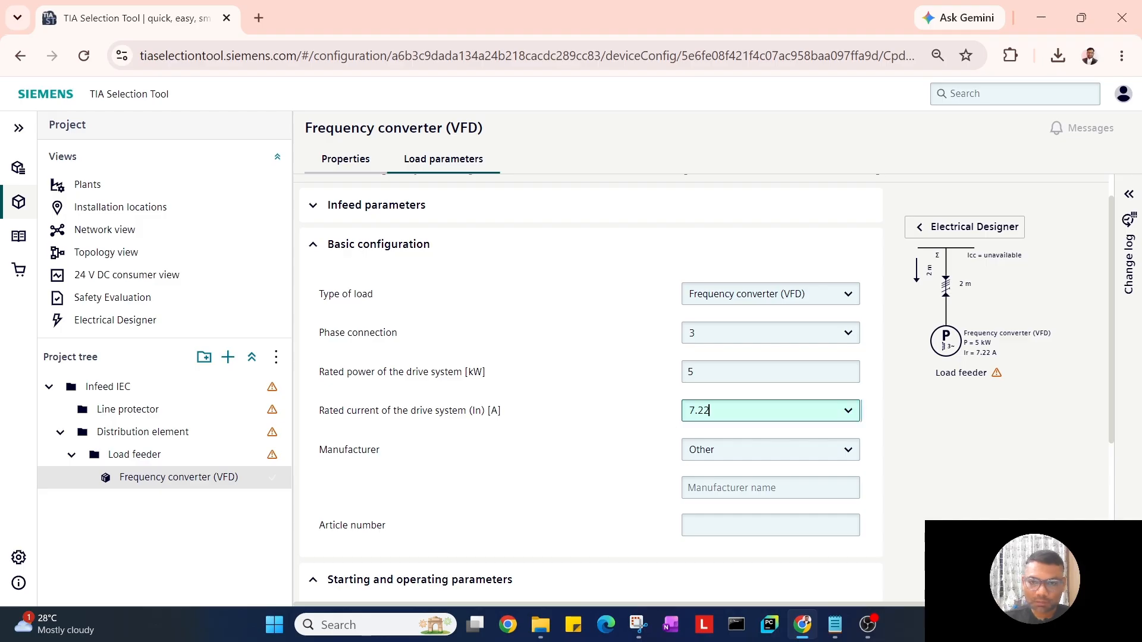
pyautogui.moveTo(729, 414); pyautogui.dragTo(660, 413)
pyautogui.write('9')
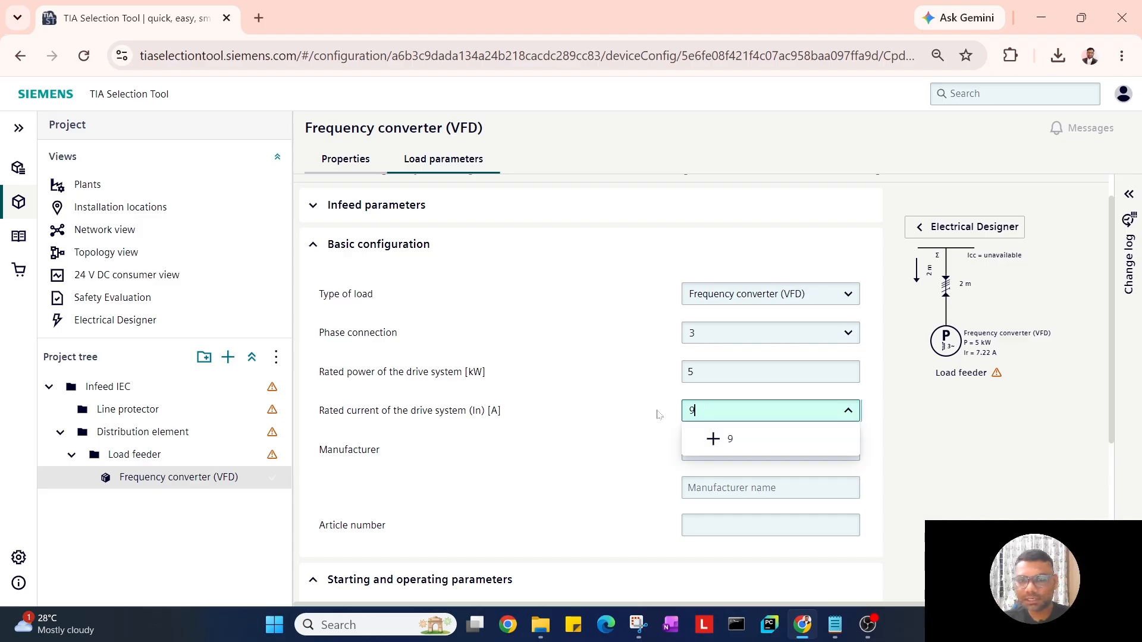
pyautogui.click(713, 439)
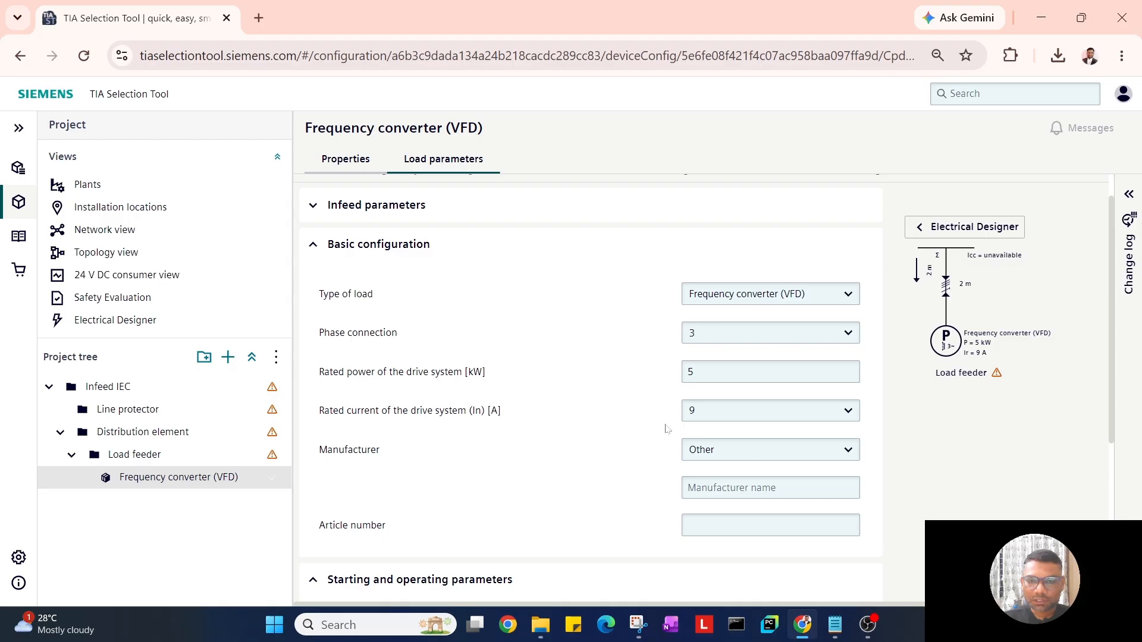
# Check the manufacturer options, keep Other, and enter ABB as the frequency converter's manufacturer name.
pyautogui.scroll(-2, 582, 428)
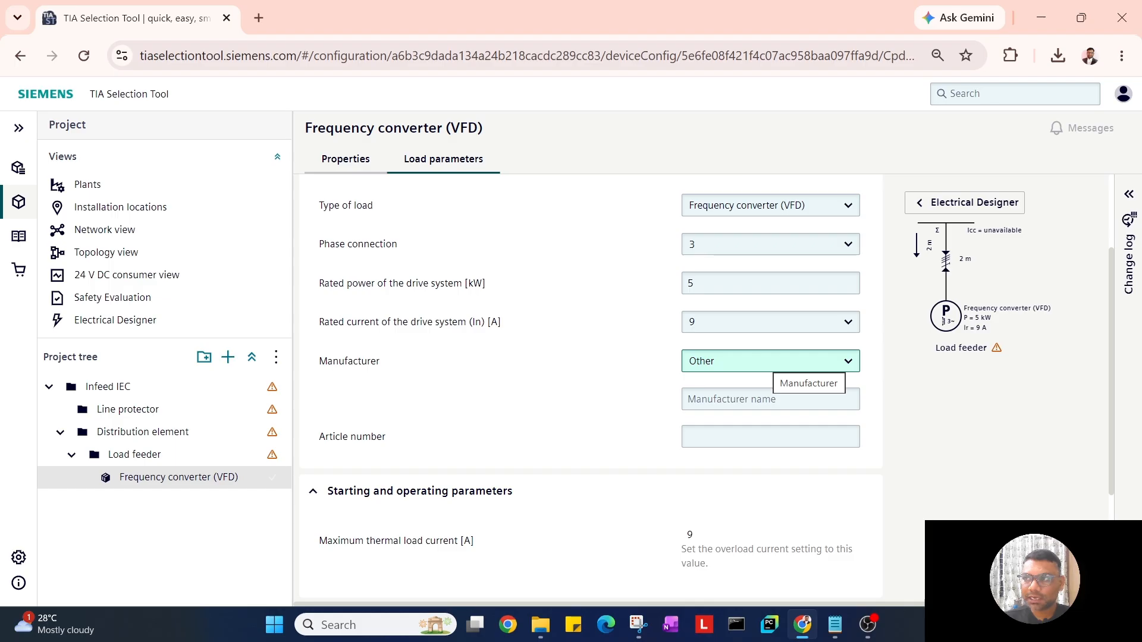
pyautogui.click(847, 361)
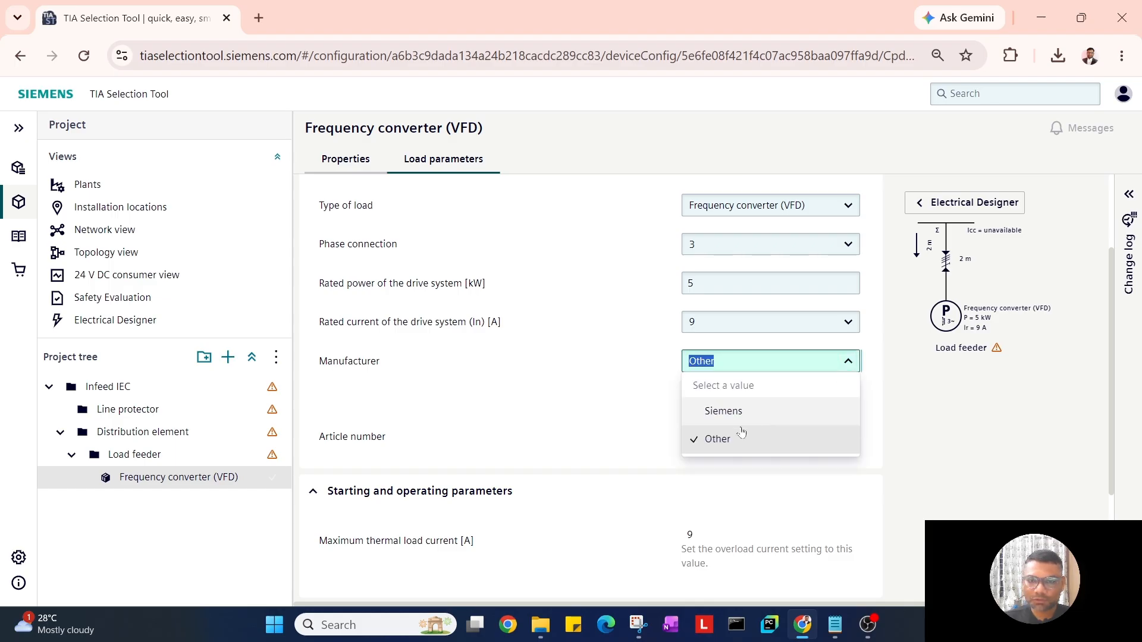
pyautogui.click(635, 402)
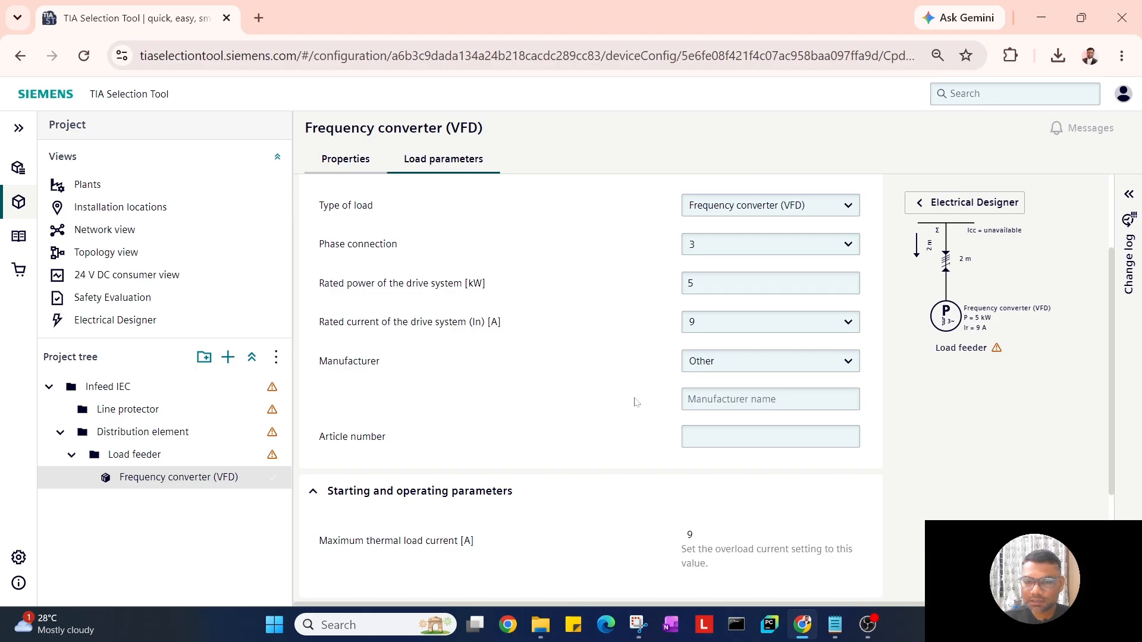
pyautogui.click(709, 425)
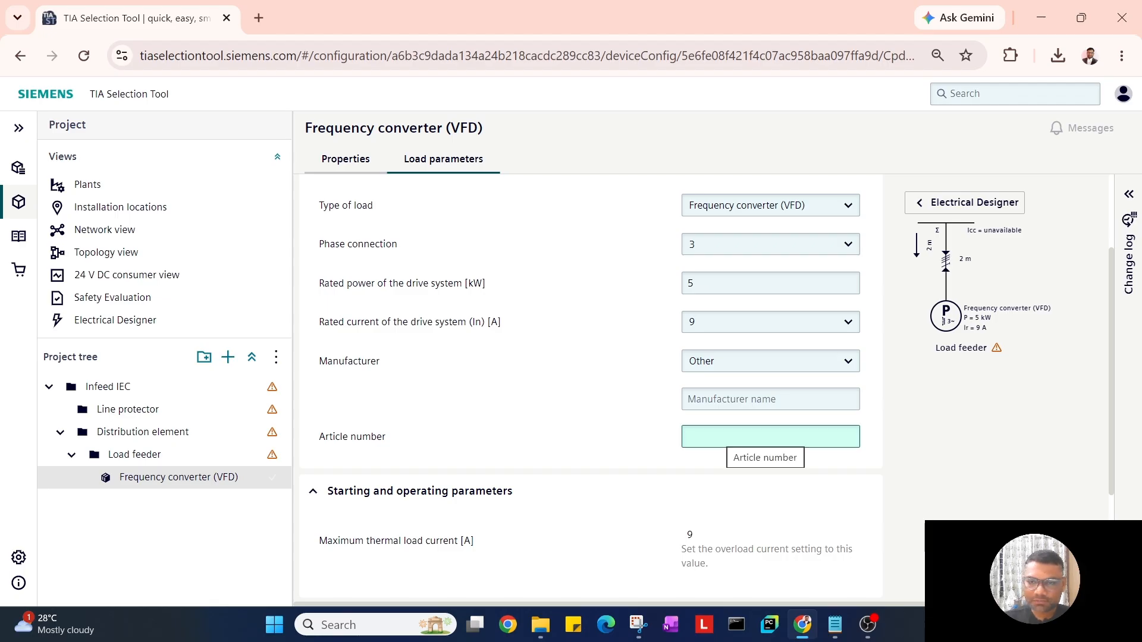
pyautogui.click(733, 399)
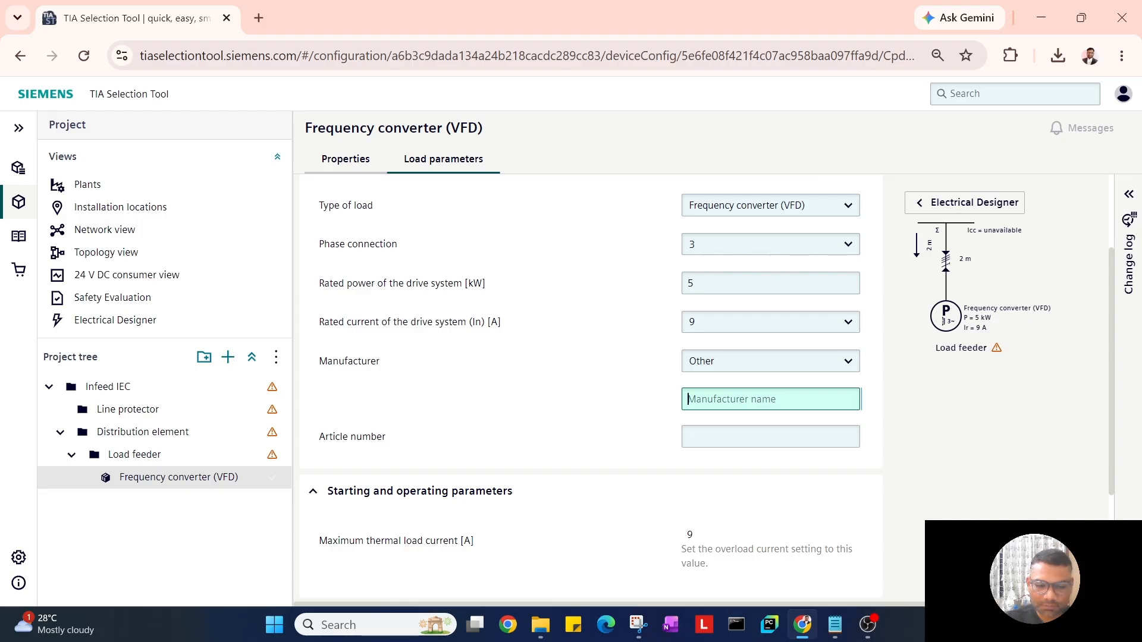
pyautogui.write('ABB')
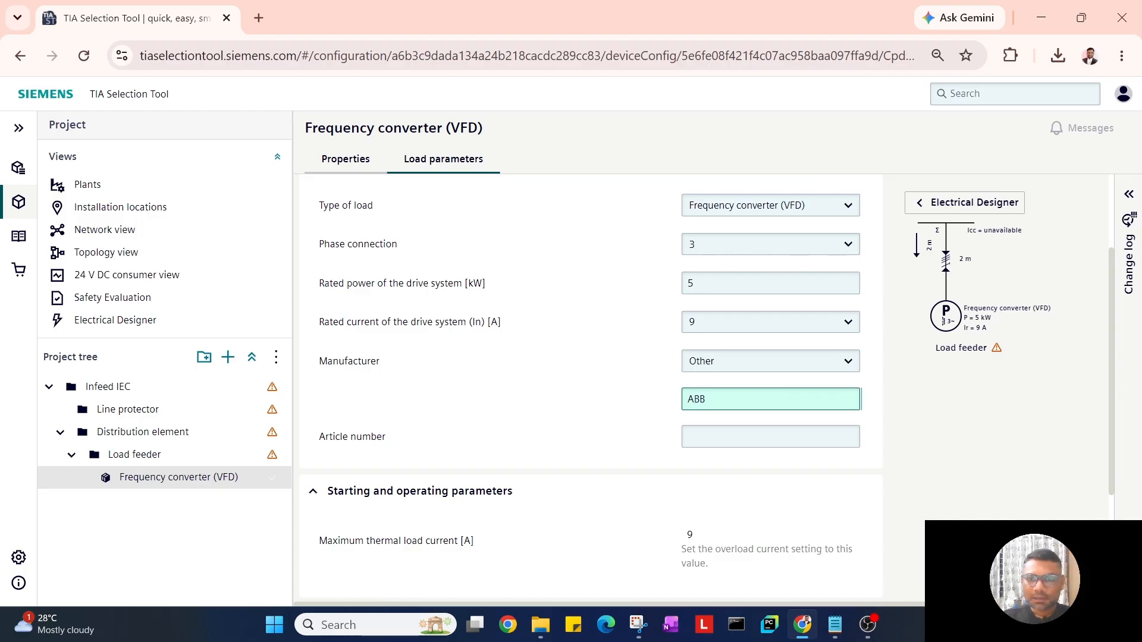
pyautogui.click(575, 409)
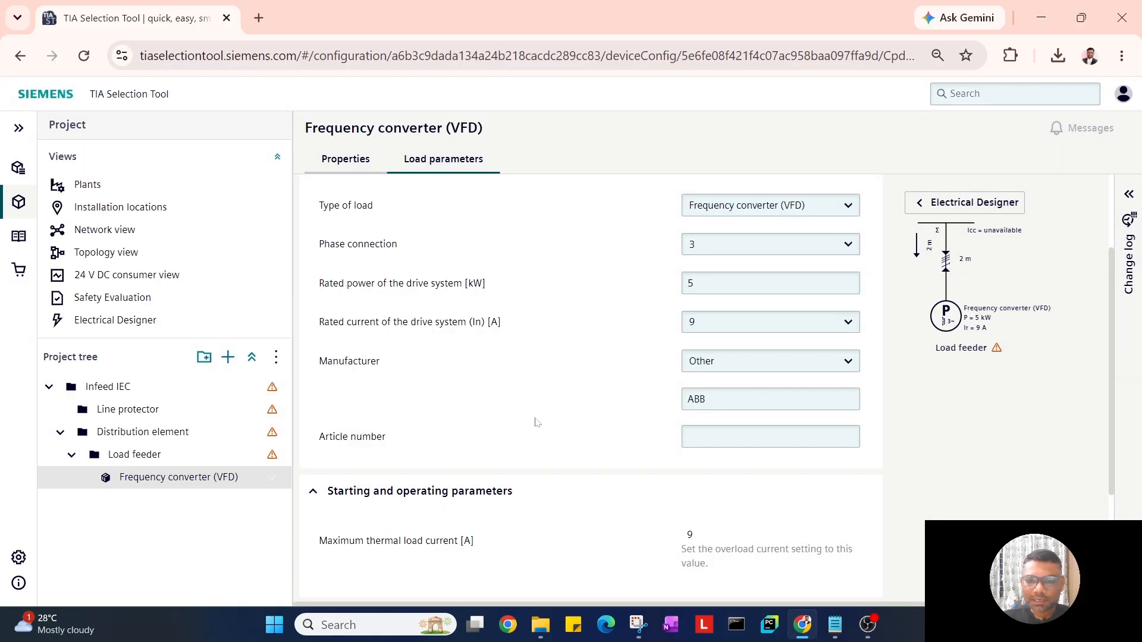
# Enter SLfg2026 as the article number of the frequency converter.
pyautogui.click(770, 436)
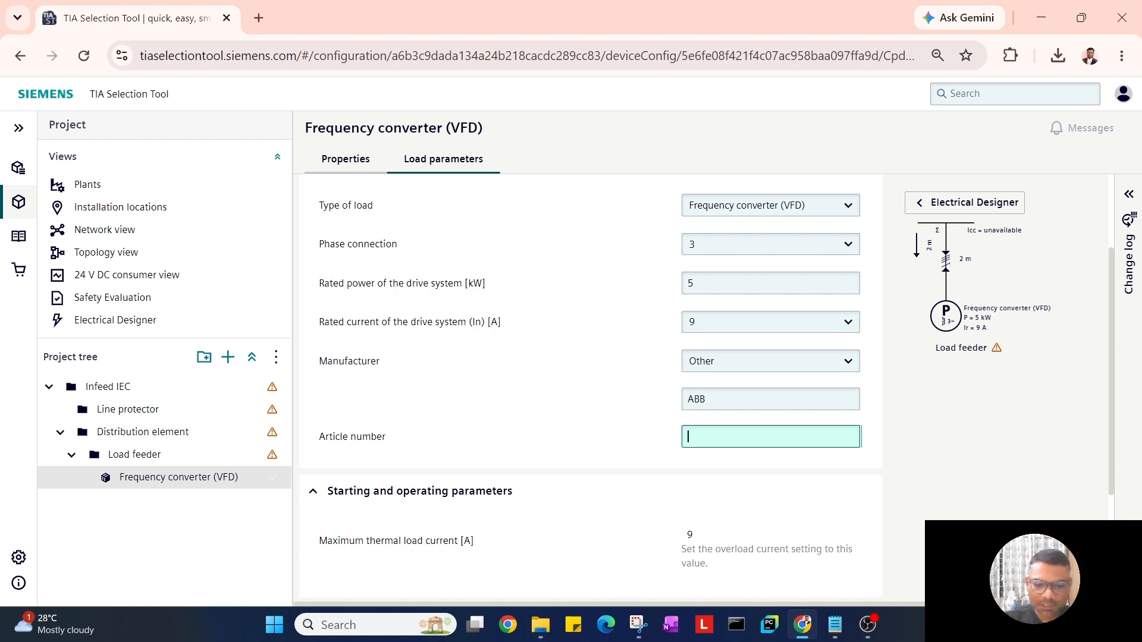
pyautogui.write('SL')
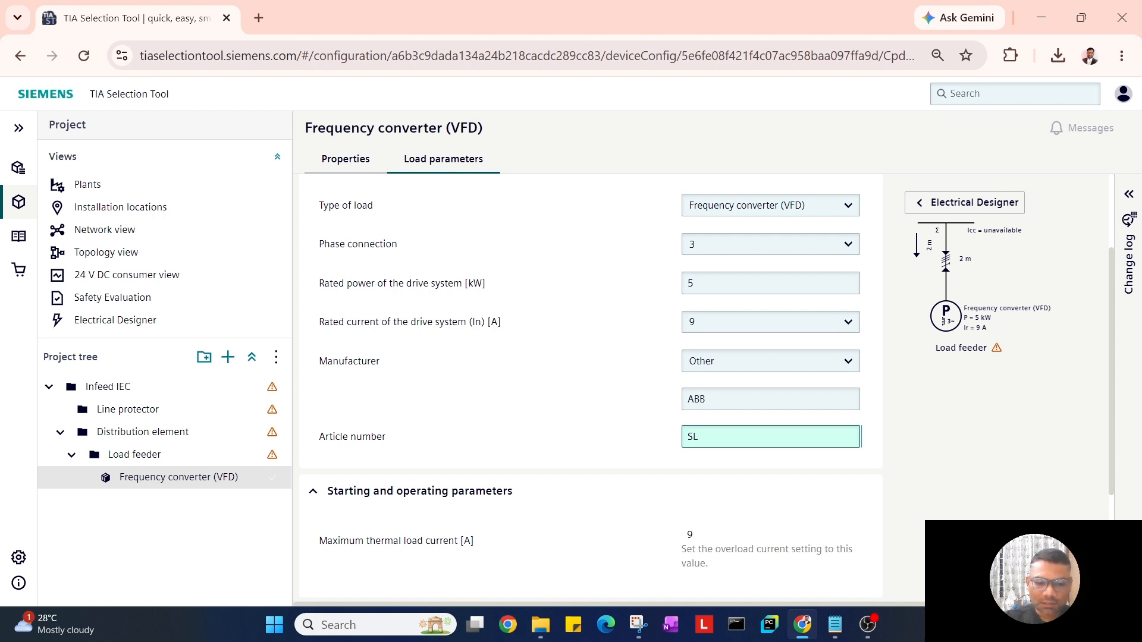
pyautogui.write('fg2026')
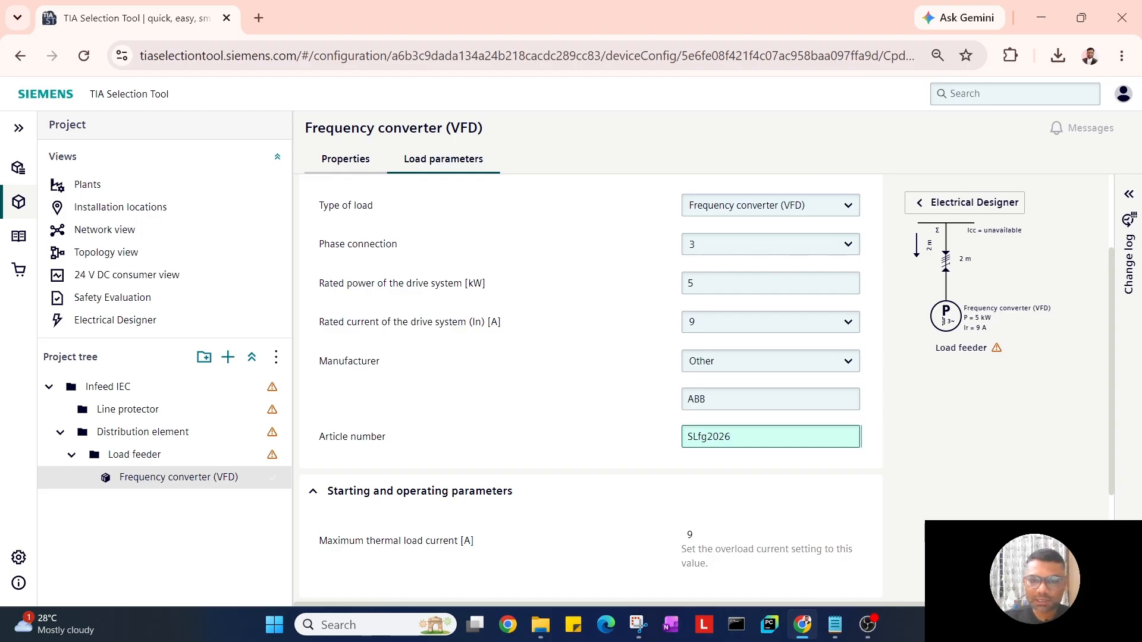
pyautogui.click(550, 413)
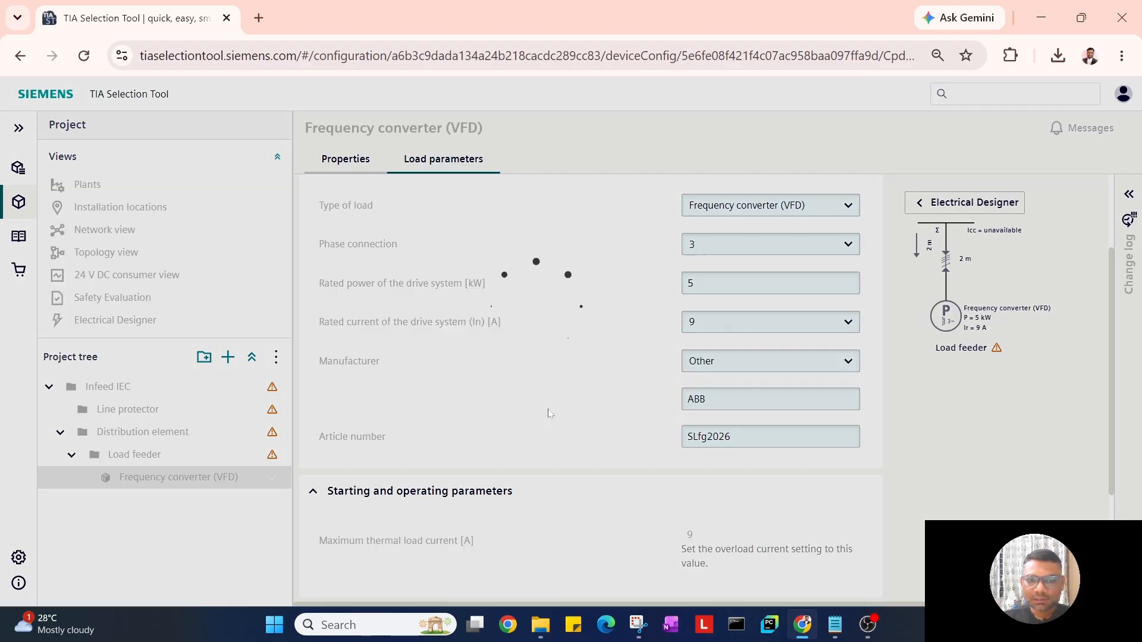
# Review the frequency converter's basic configuration, thermal load current and advanced configuration settings.
pyautogui.scroll(-2, 548, 413)
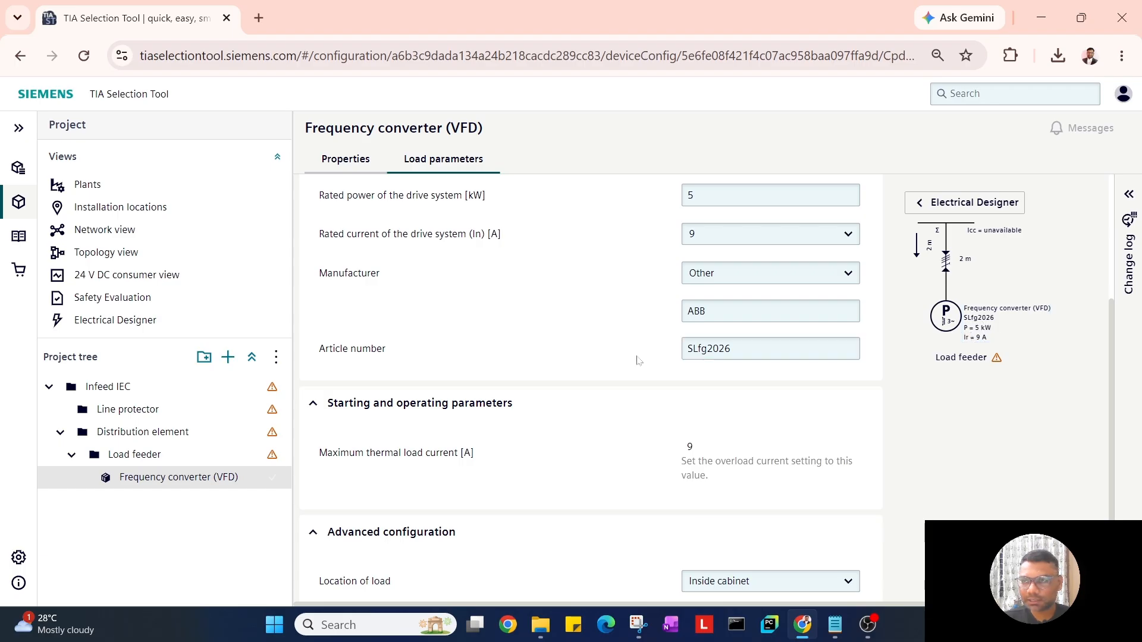
pyautogui.scroll(2, 607, 365)
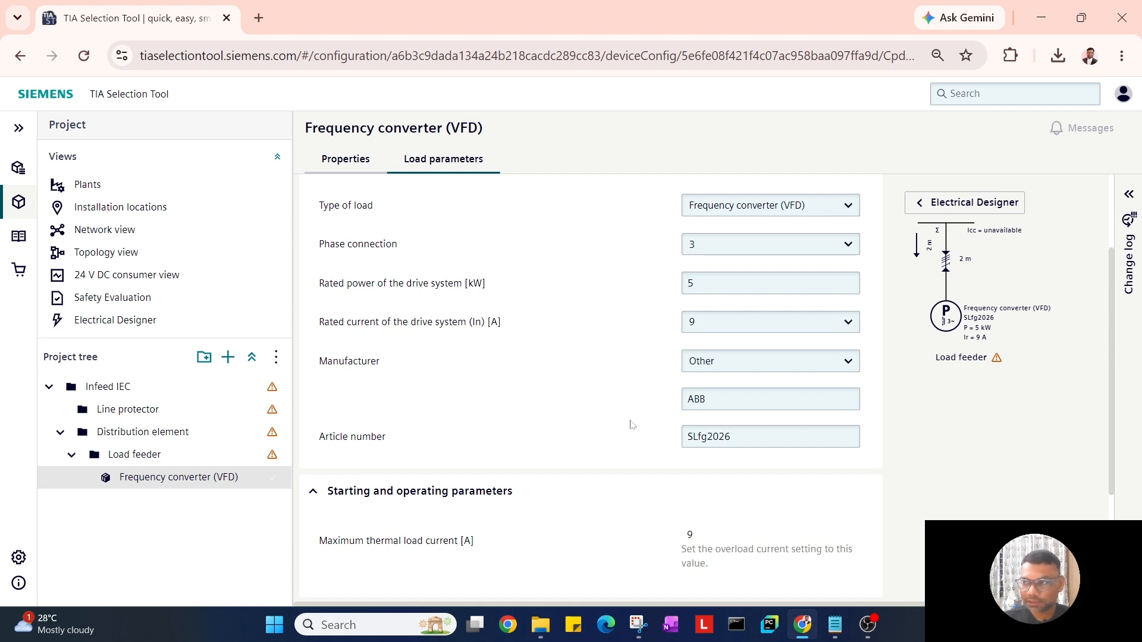
pyautogui.scroll(-3, 494, 384)
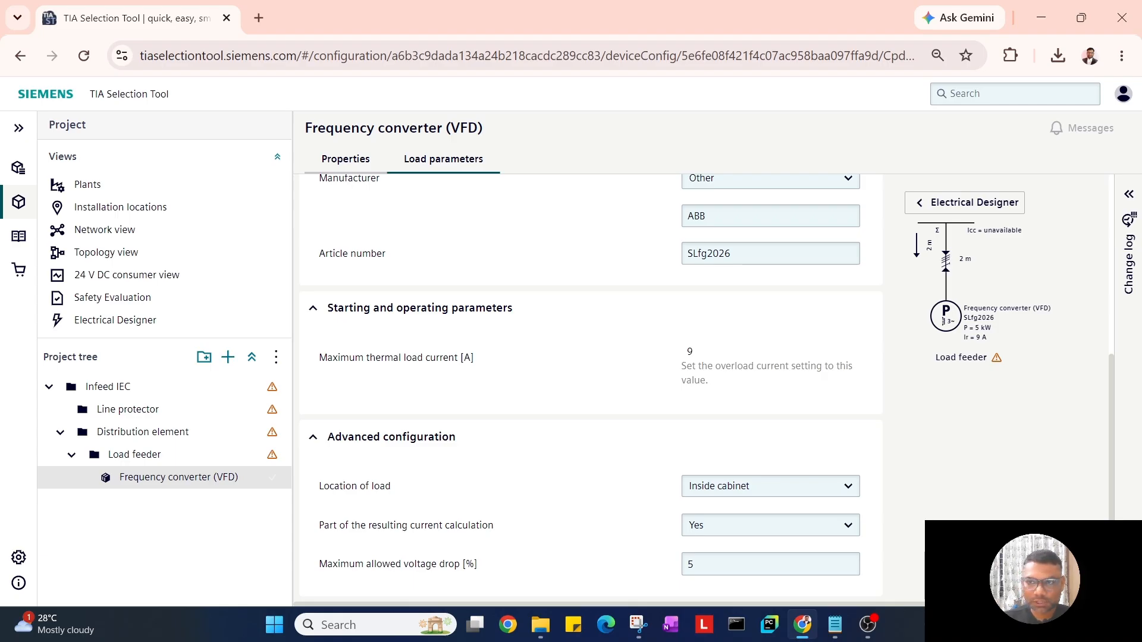
pyautogui.scroll(3, 701, 362)
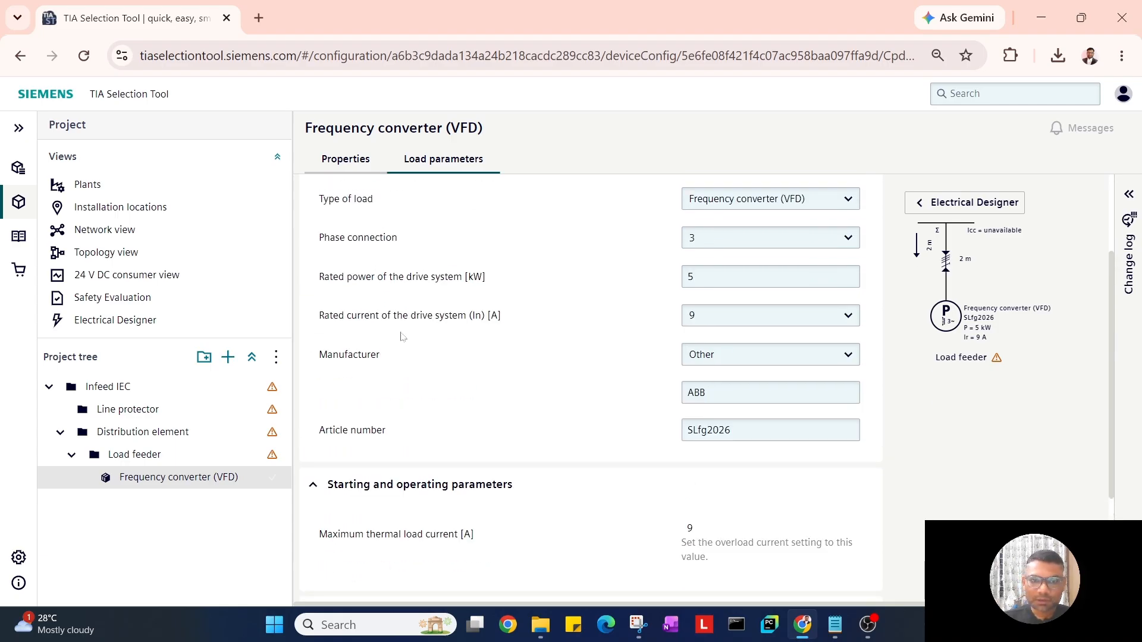
pyautogui.scroll(-3, 558, 364)
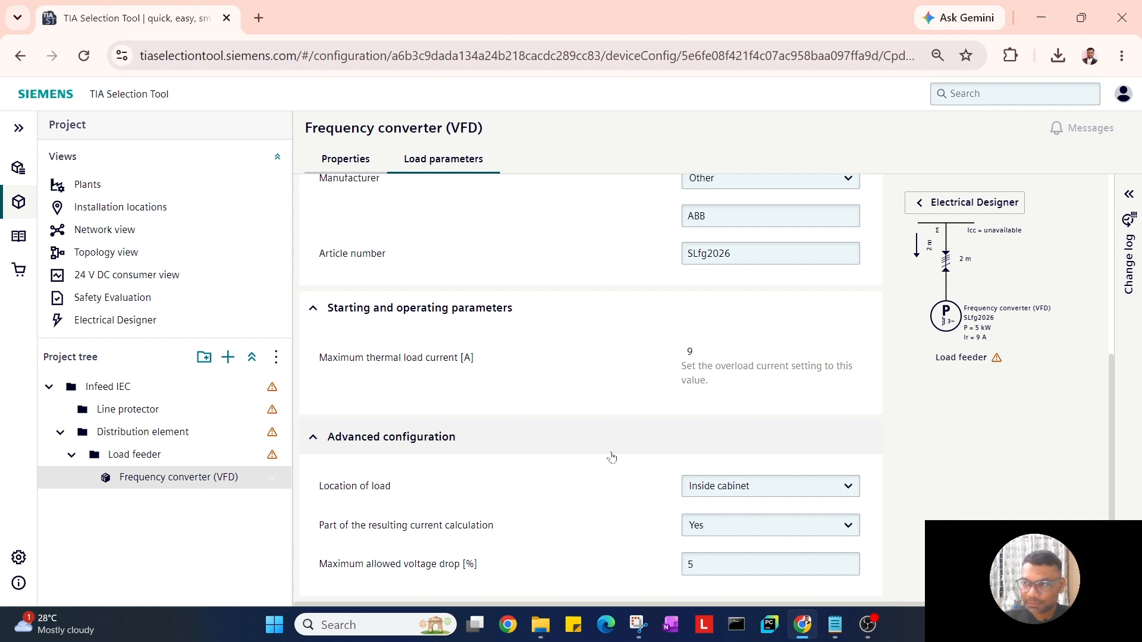
pyautogui.scroll(5, 611, 457)
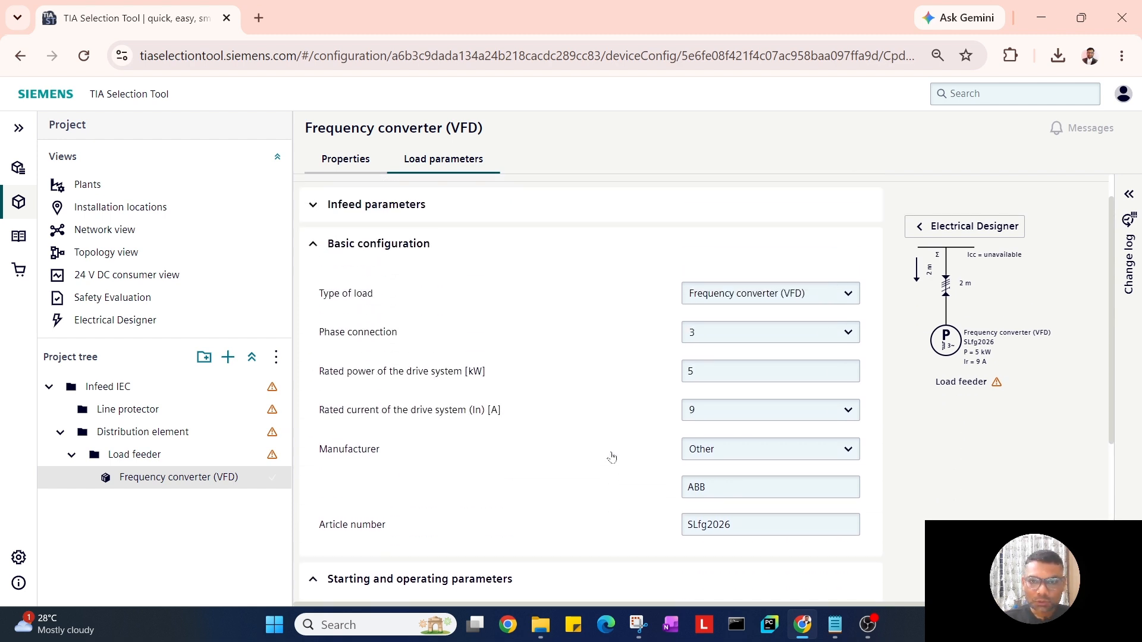
# In the Electrical Designer diagram, add a motor starter protector between the distribution element and the frequency converter.
pyautogui.click(949, 266)
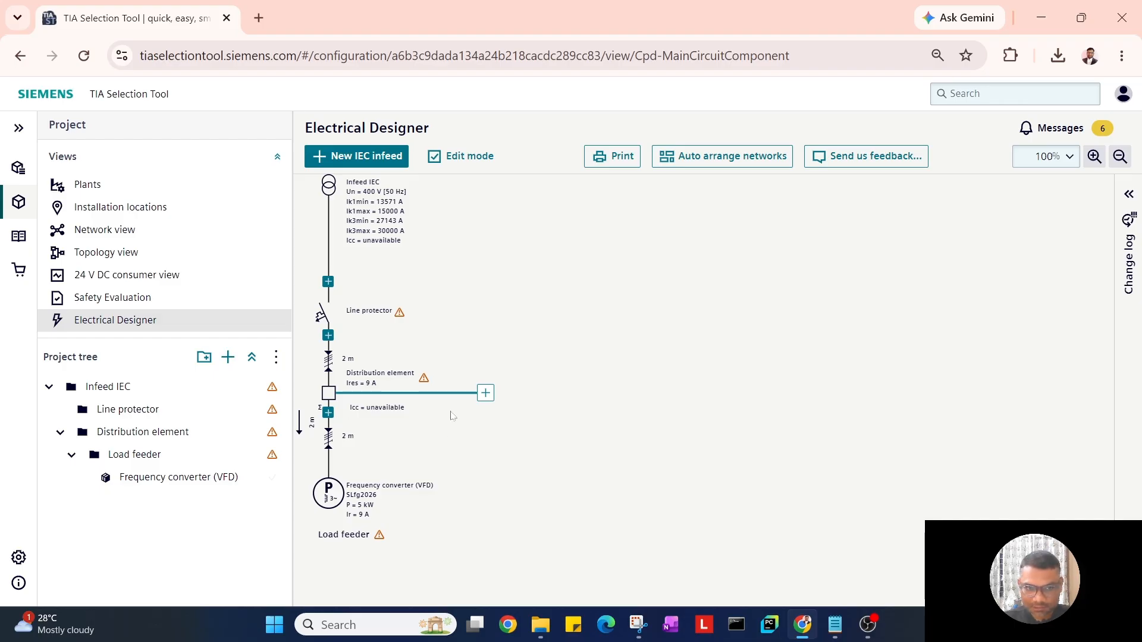
pyautogui.click(328, 413)
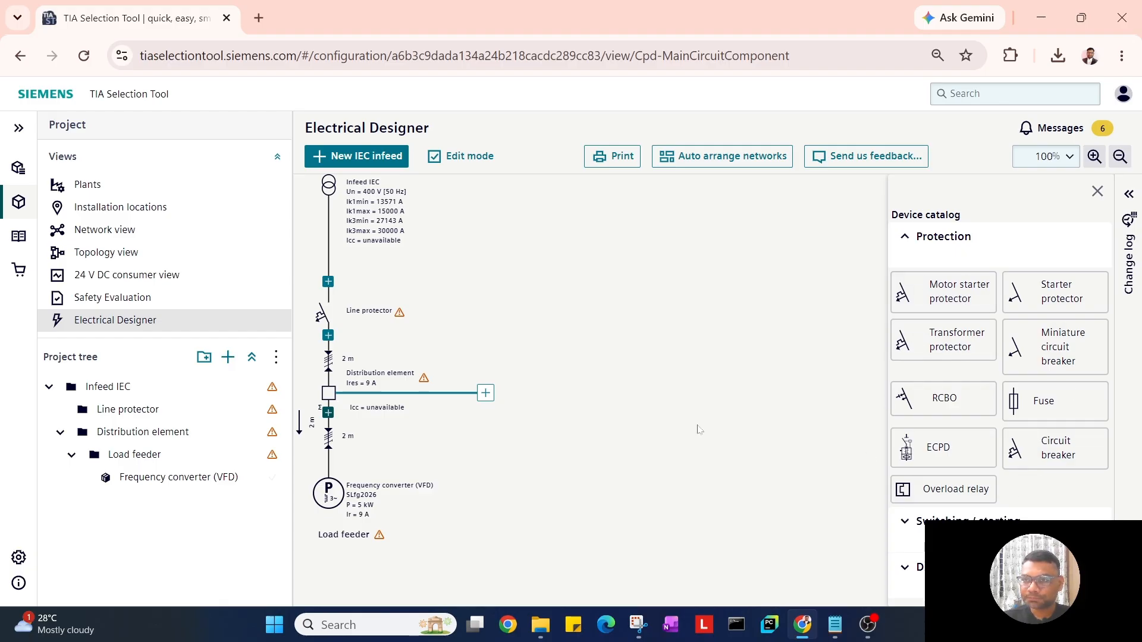
pyautogui.click(921, 303)
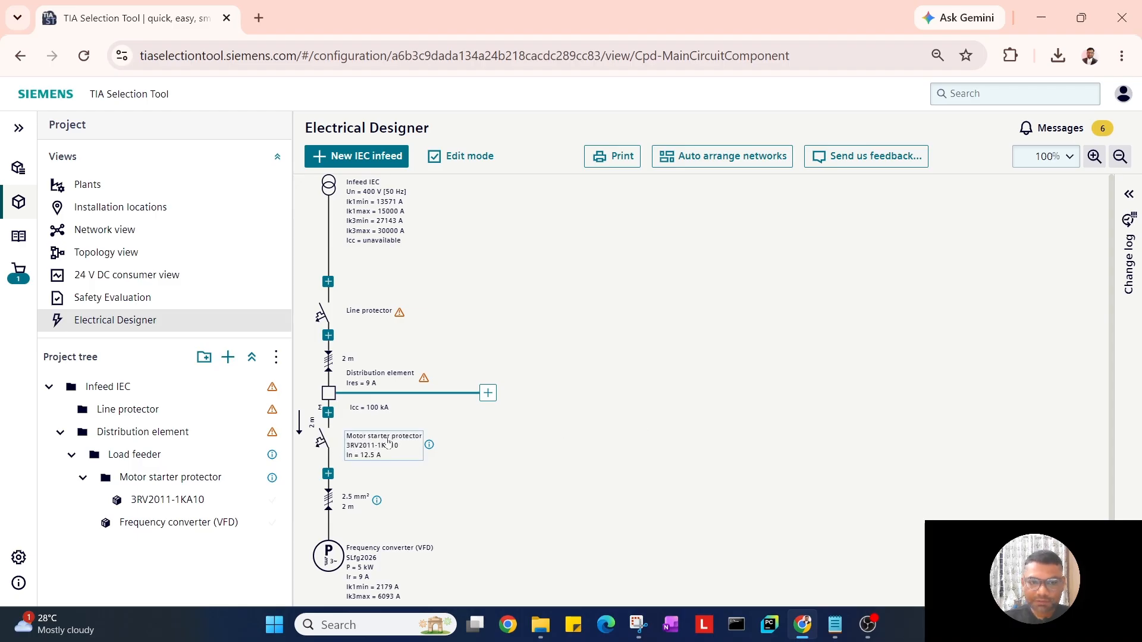
# Open the device parameters of the motor starter protector in the diagram and set its manufacturer to Other.
pyautogui.scroll(-1, 339, 452)
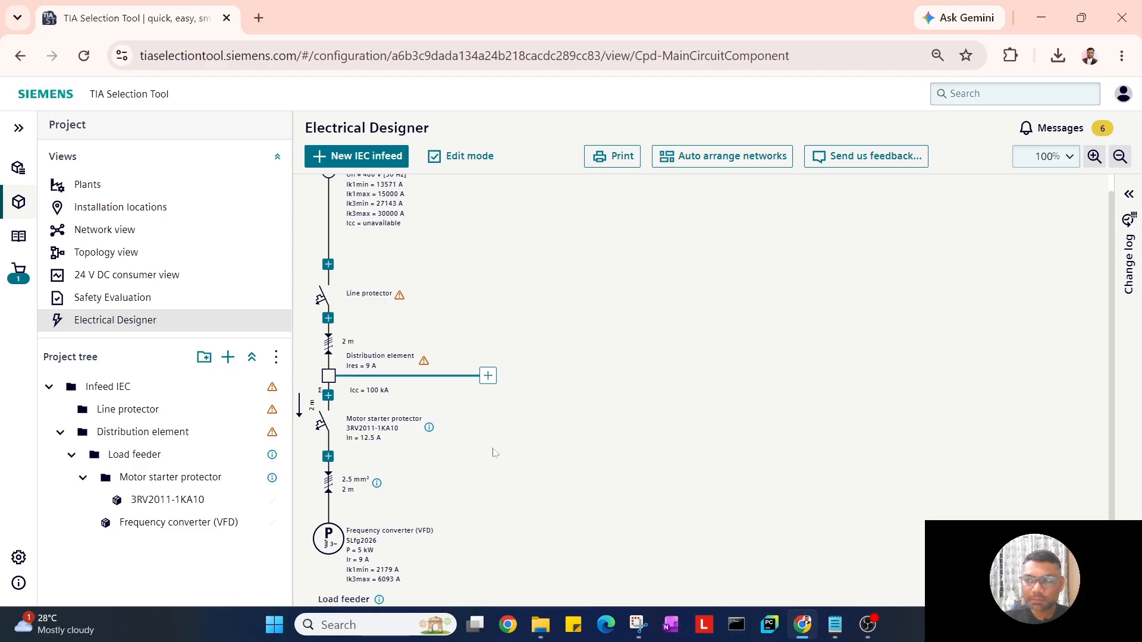
pyautogui.click(320, 429)
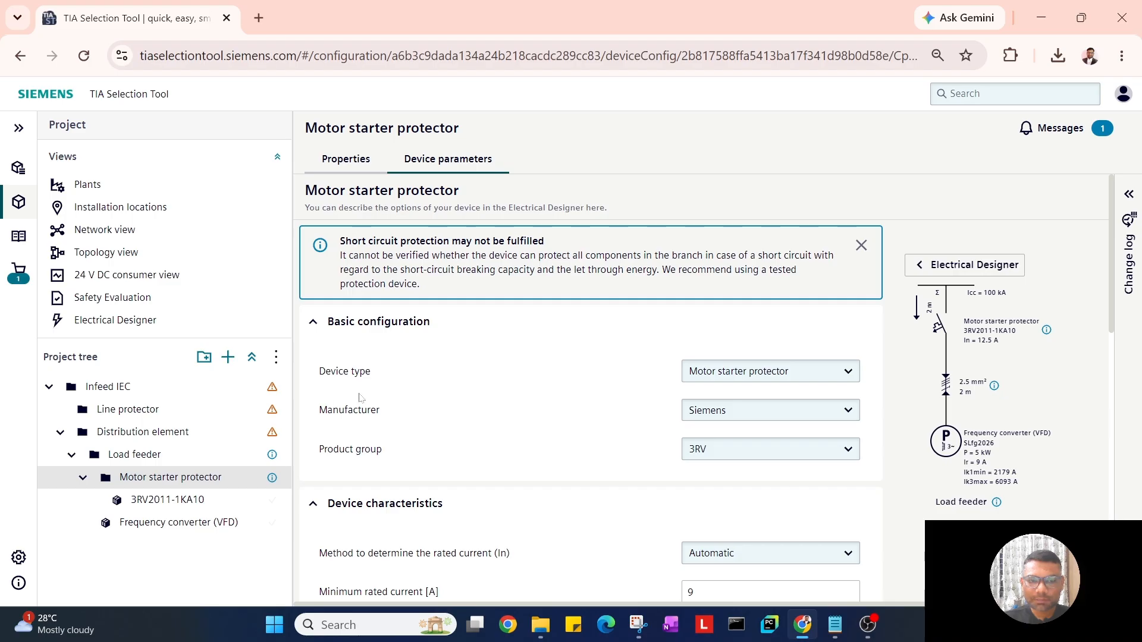
pyautogui.click(849, 412)
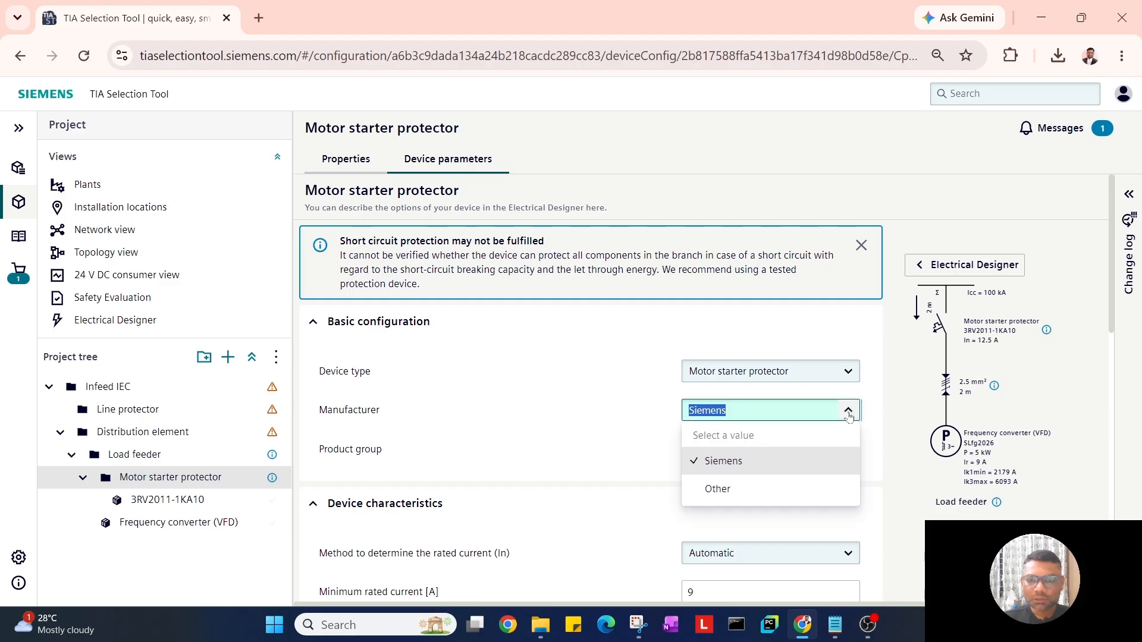
pyautogui.click(748, 495)
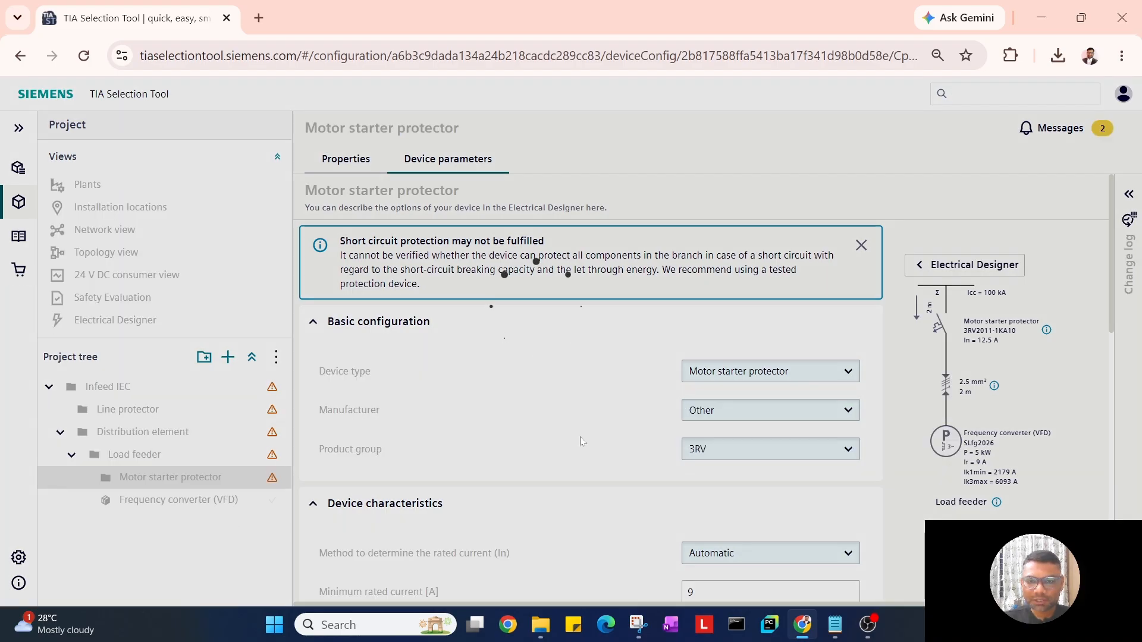
# Examine the device characteristics, short-circuit and overload protection values and article number required for a third-party motor starter protector.
pyautogui.scroll(-2, 582, 442)
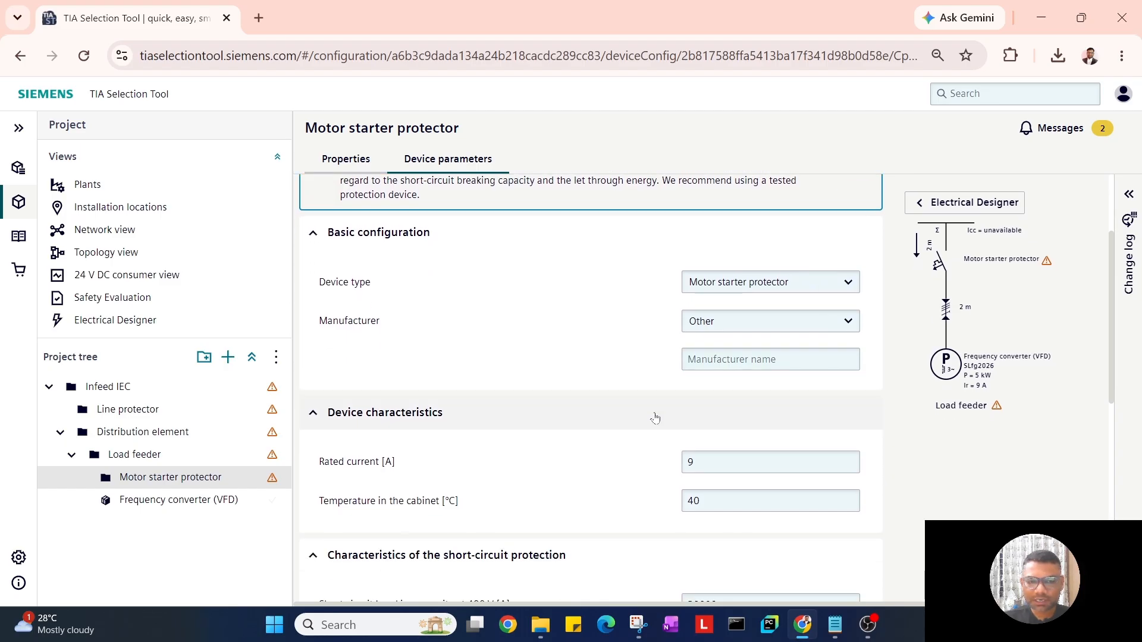
pyautogui.scroll(-6, 652, 415)
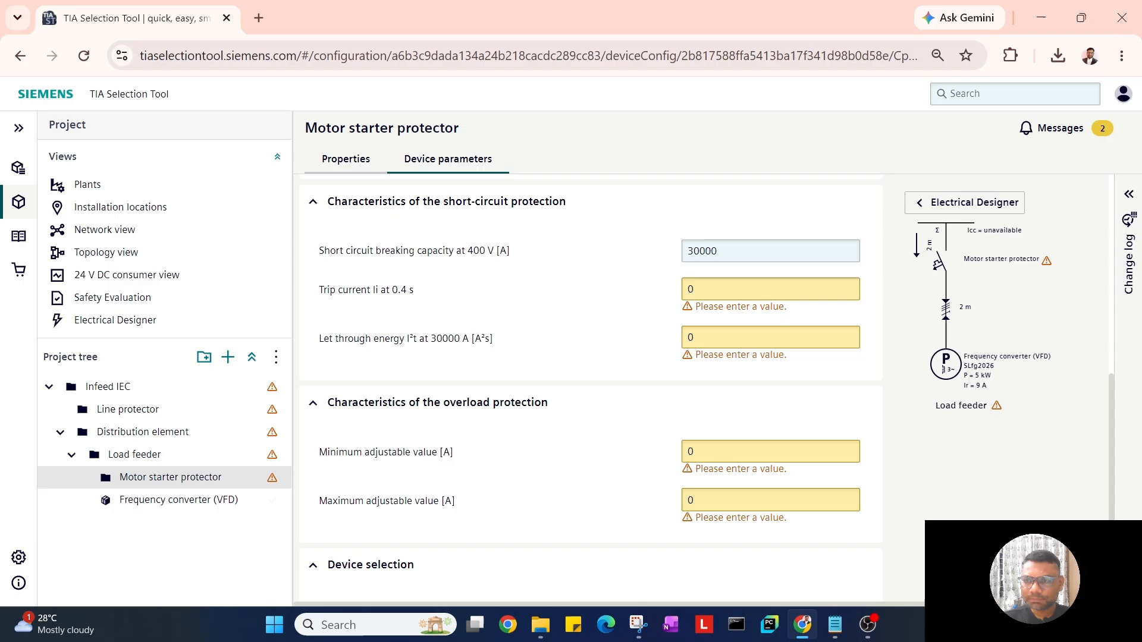
pyautogui.scroll(3, 710, 349)
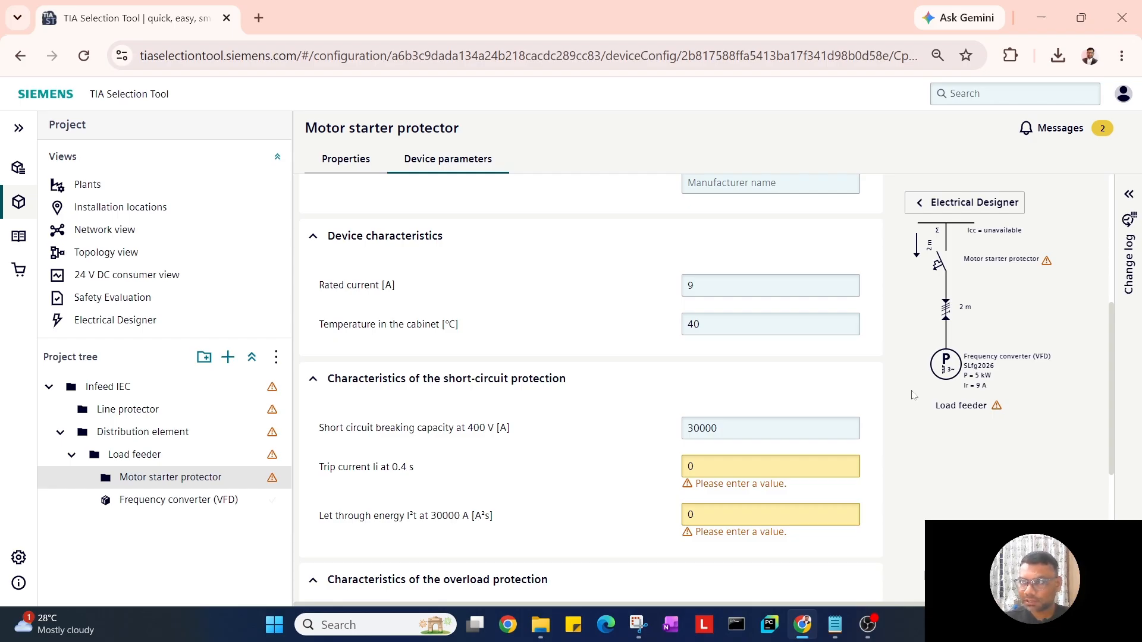
pyautogui.scroll(-5, 767, 434)
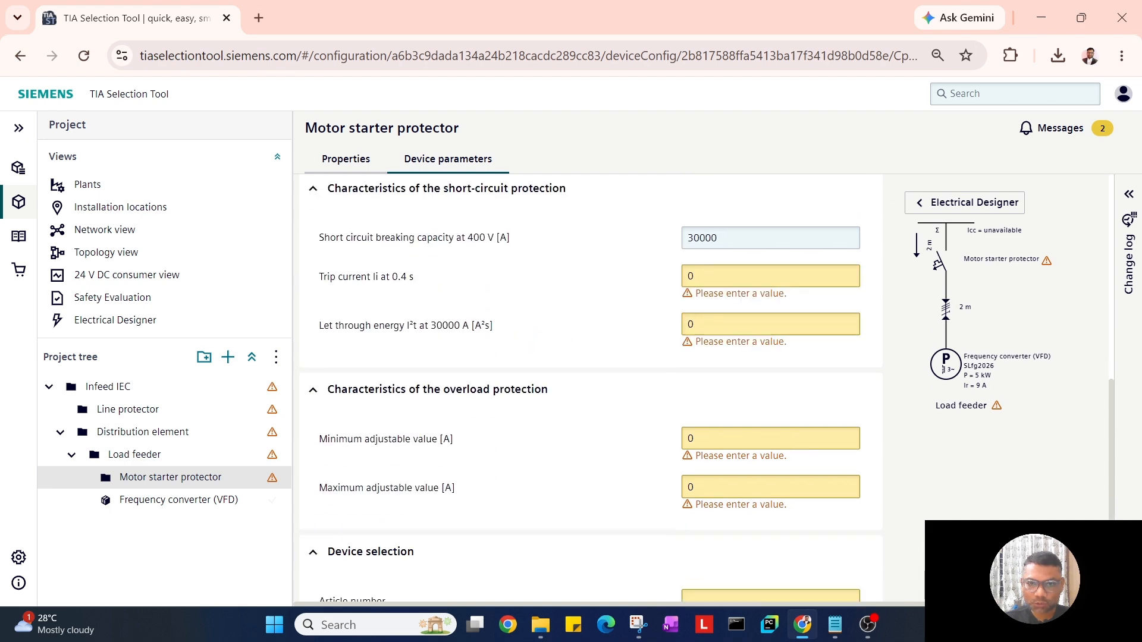
pyautogui.scroll(3, 593, 470)
pyautogui.scroll(-3, 593, 470)
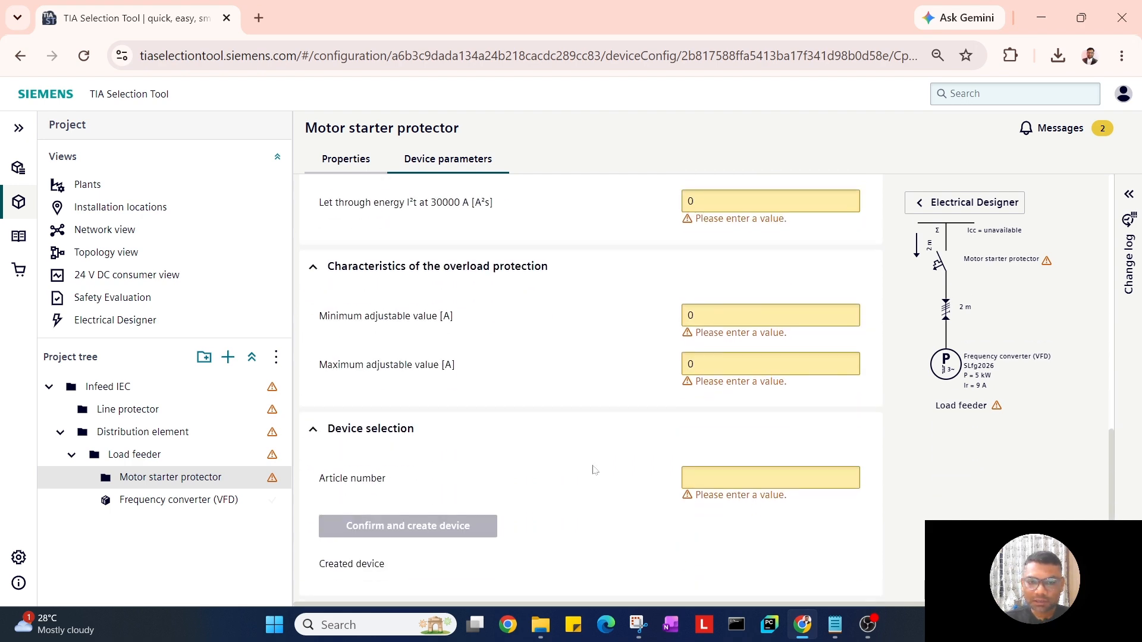
pyautogui.scroll(6, 593, 469)
pyautogui.scroll(3, 593, 470)
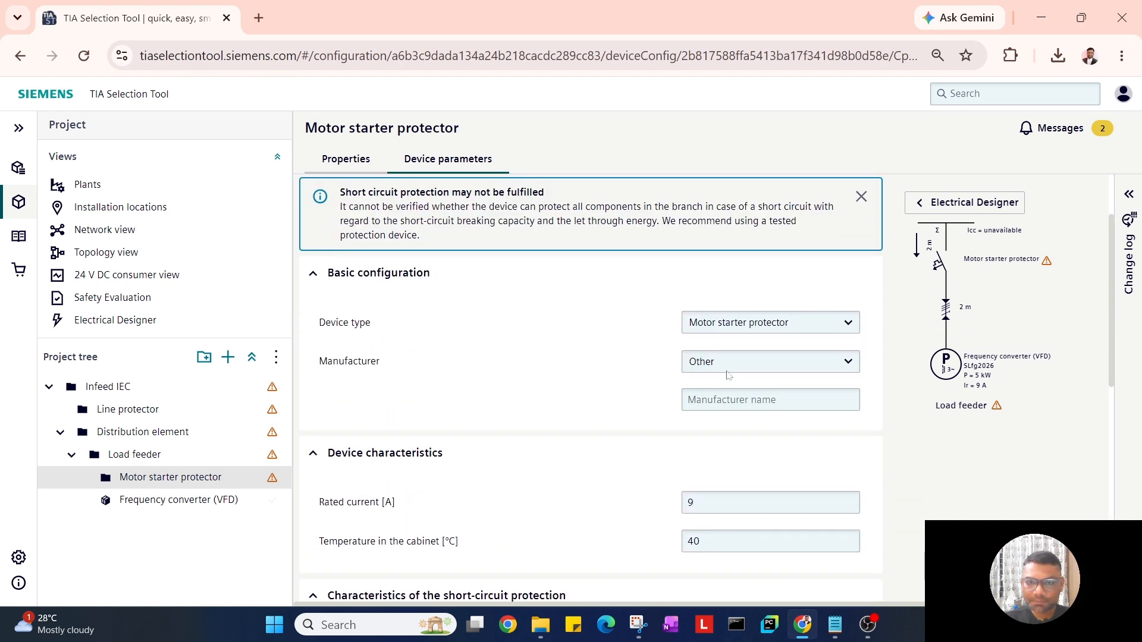
# Set the motor starter protector's manufacturer to Siemens and its product group to 3RV, checking the available product groups.
pyautogui.click(714, 361)
pyautogui.click(729, 416)
pyautogui.click(745, 311)
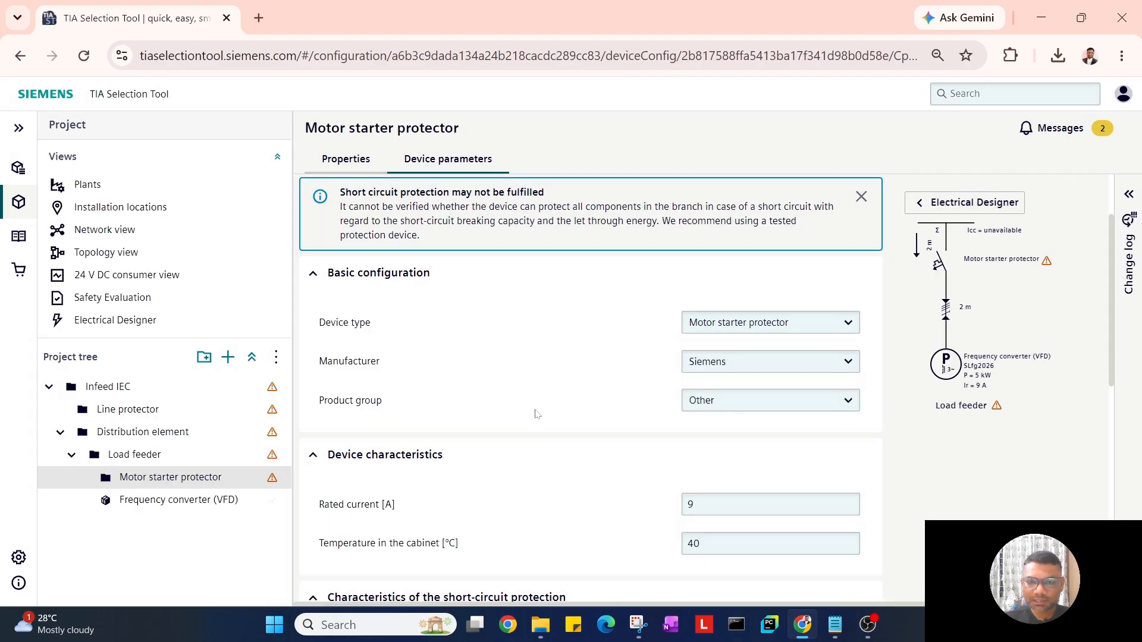
pyautogui.click(746, 367)
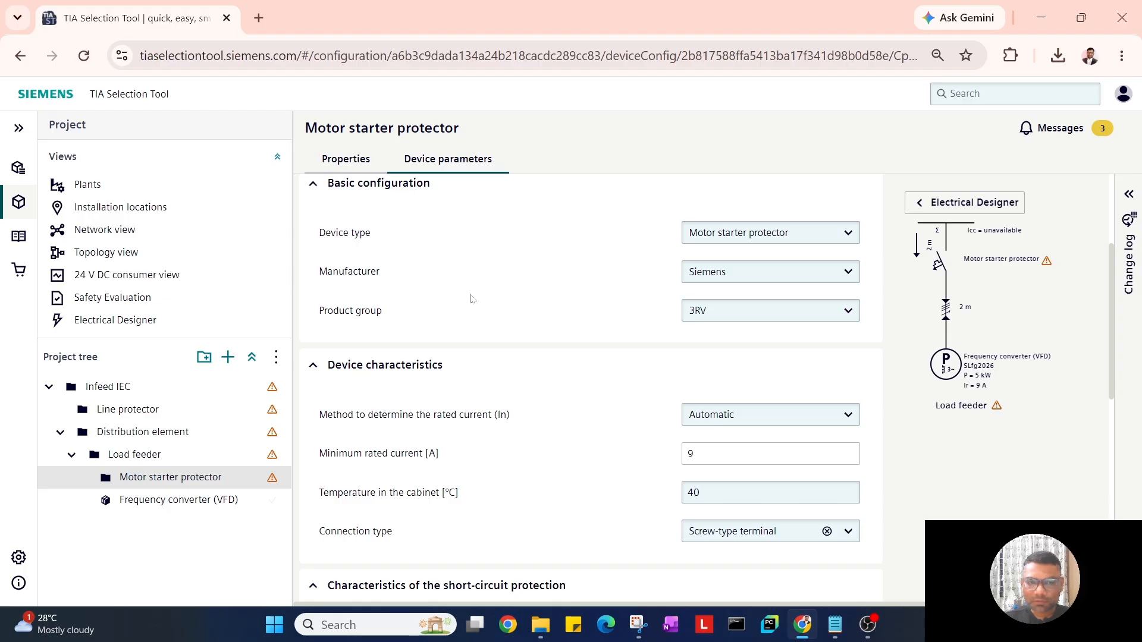
pyautogui.click(758, 311)
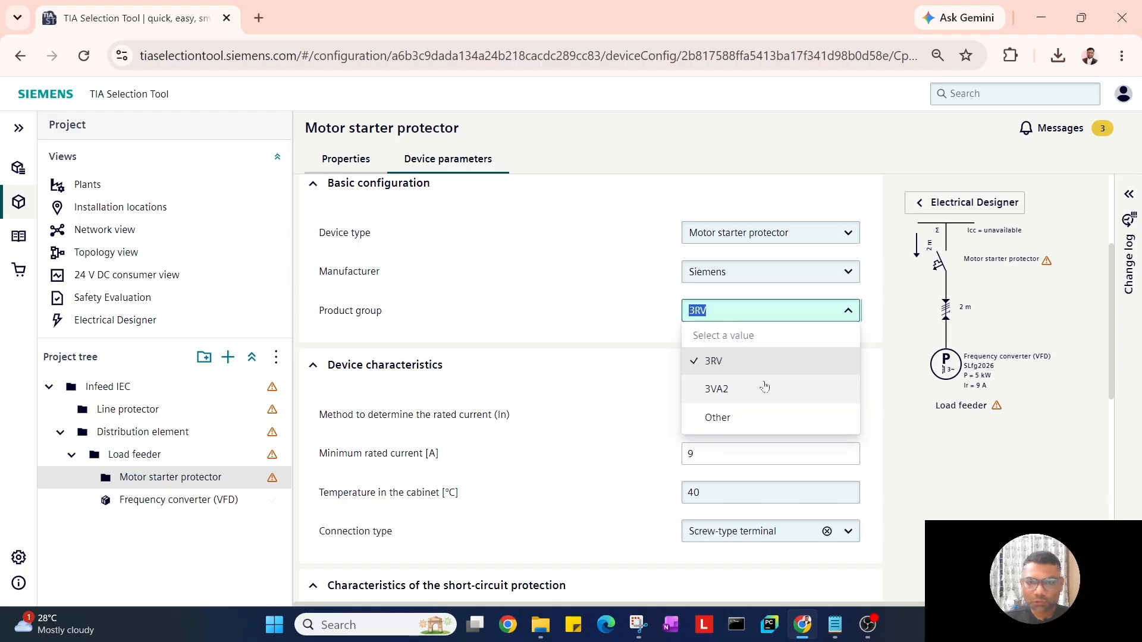
pyautogui.click(541, 315)
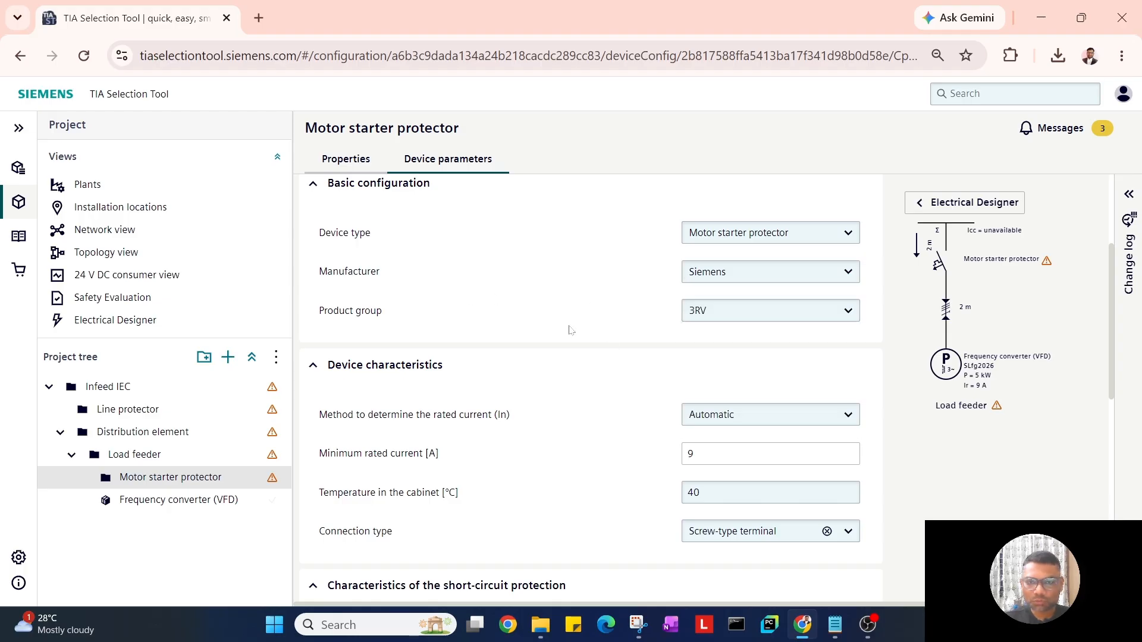
# Create the 3RV2011-1KA10 device for the motor starter protector and return to the Electrical Designer diagram.
pyautogui.scroll(-2, 652, 400)
pyautogui.scroll(-8, 711, 255)
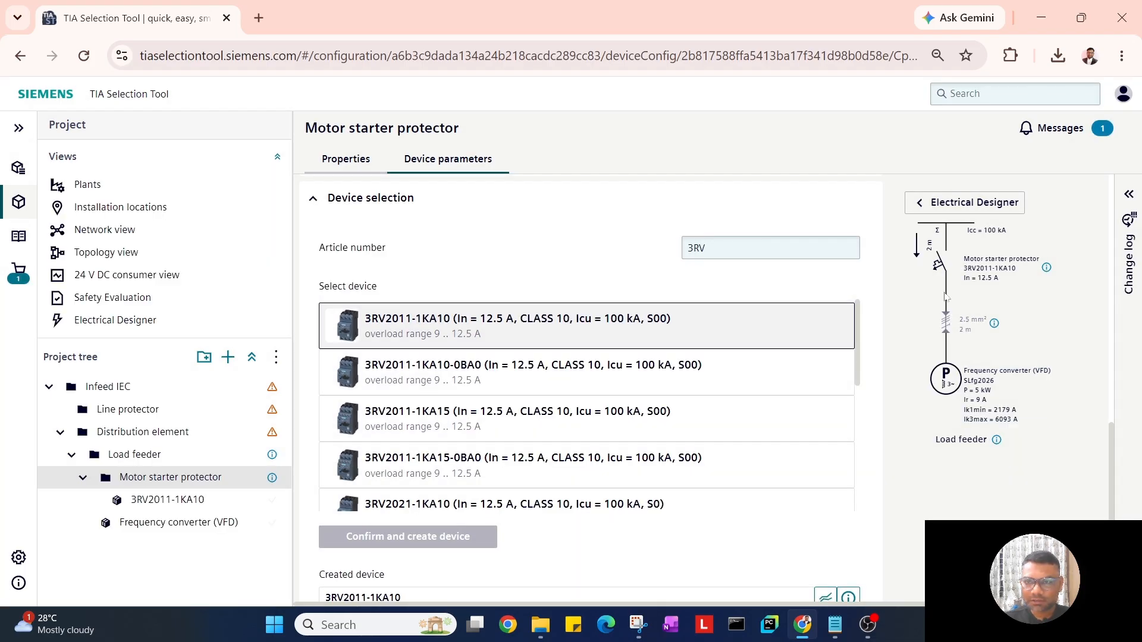
pyautogui.click(946, 205)
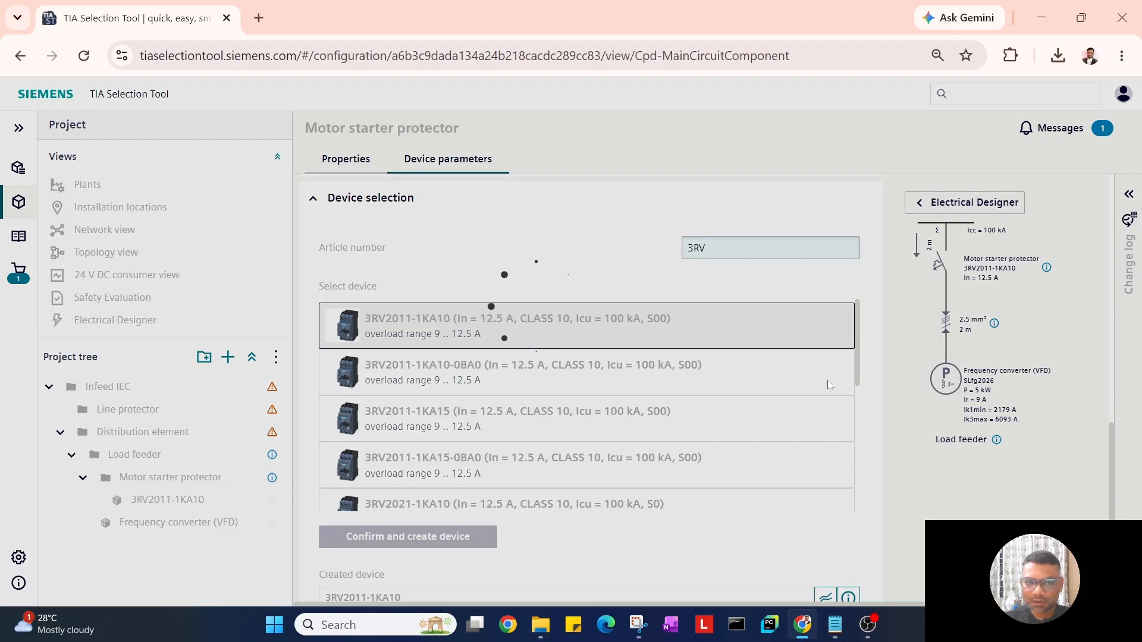